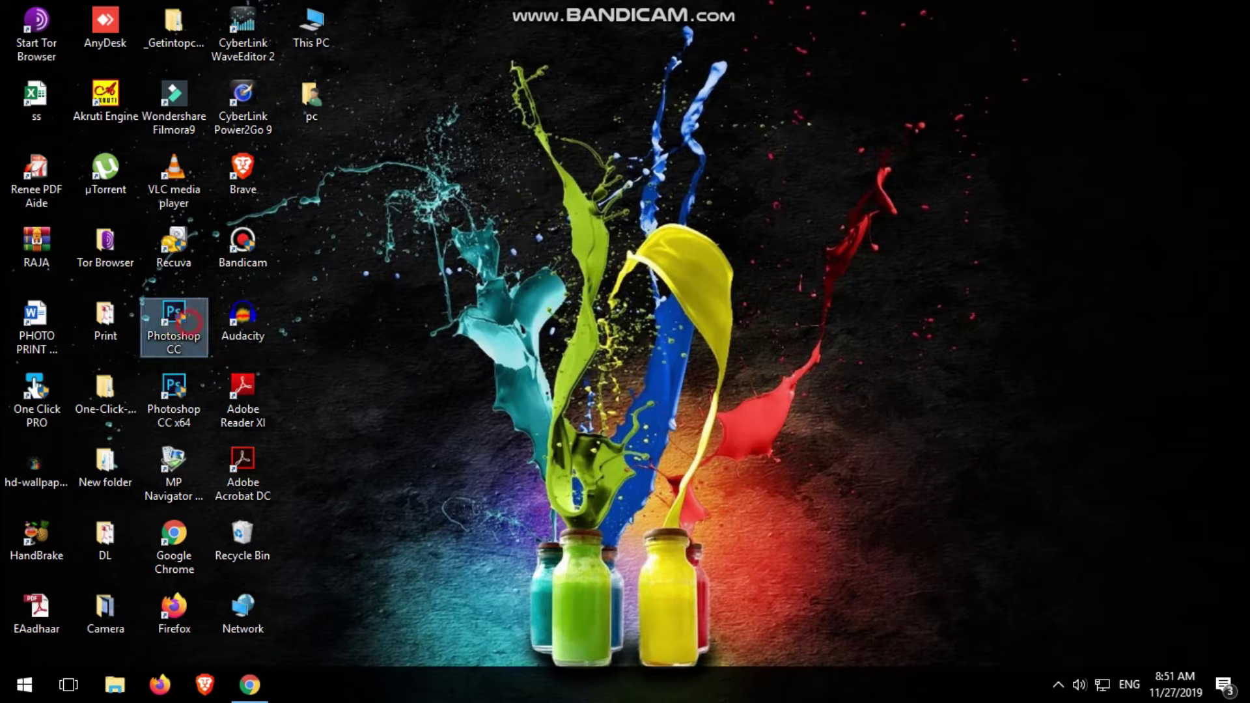
Launch Photoshop CC x64 from its desktop shortcut.
{"action": "double_click", "coordinate": [174, 394]}
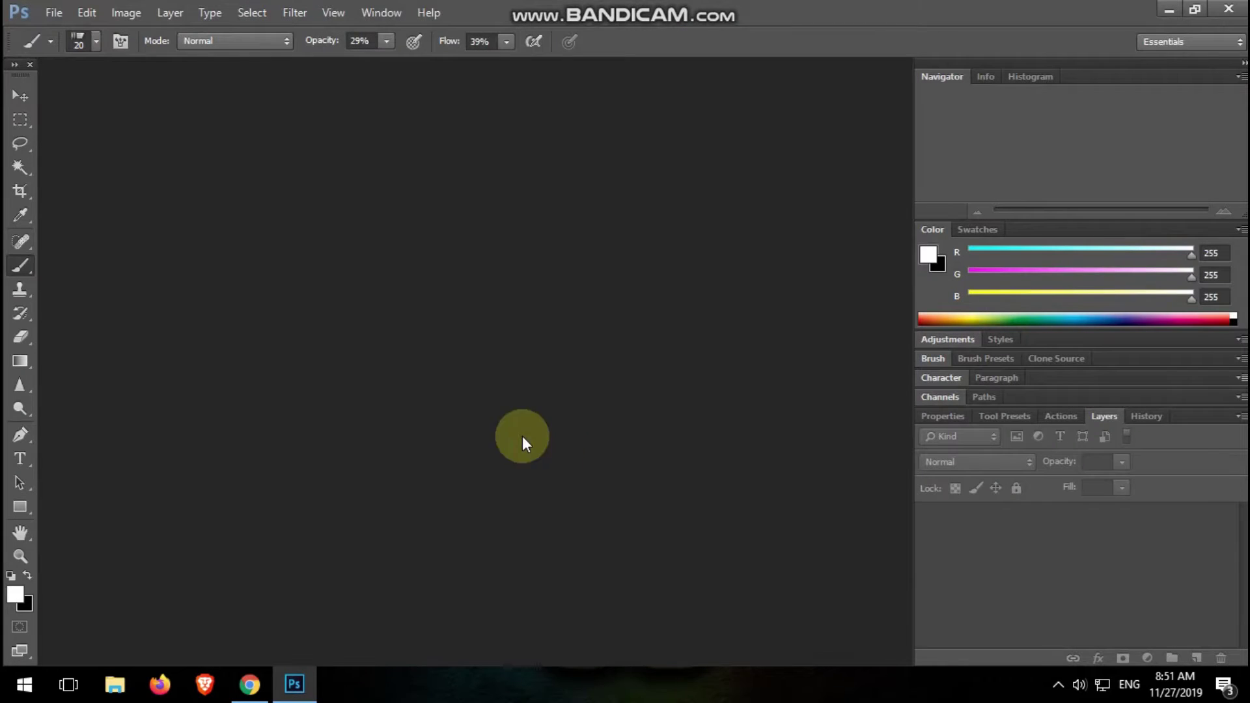
Open the boy's photo Untitled-ww.jpg and position its document window.
{"action": "left_click", "coordinate": [54, 13]}
{"action": "left_click", "coordinate": [61, 47]}
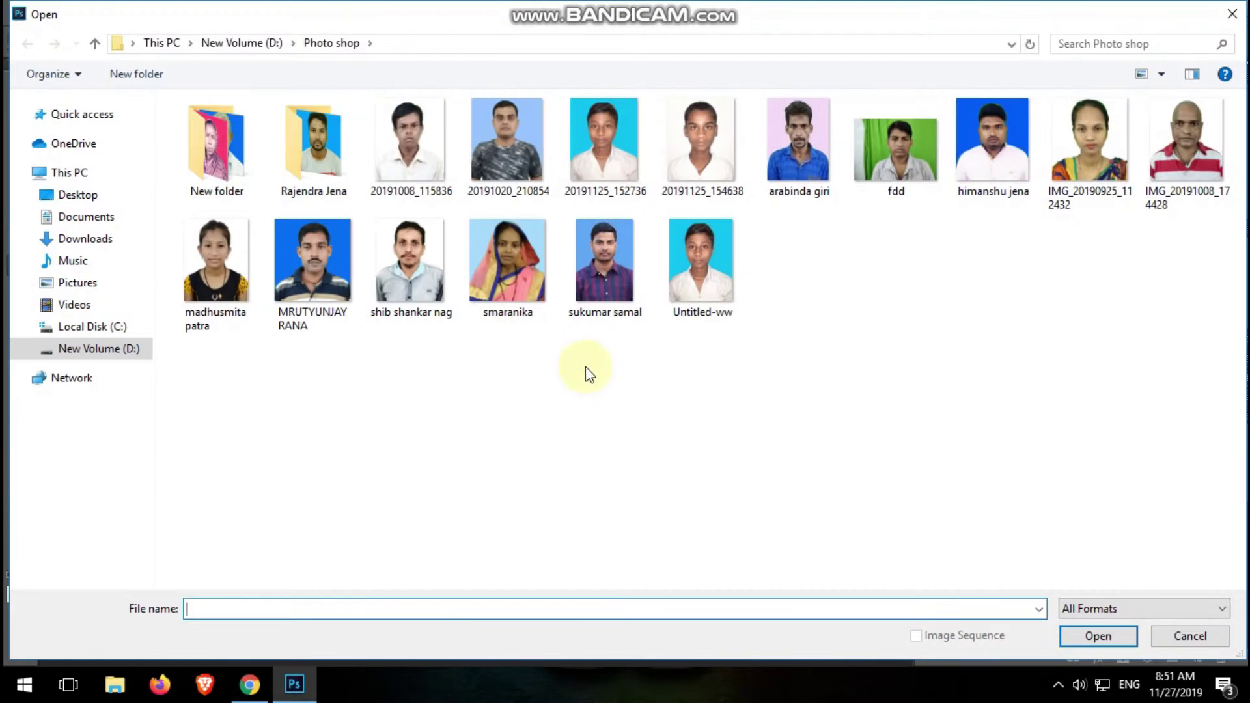
{"action": "double_click", "coordinate": [716, 306]}
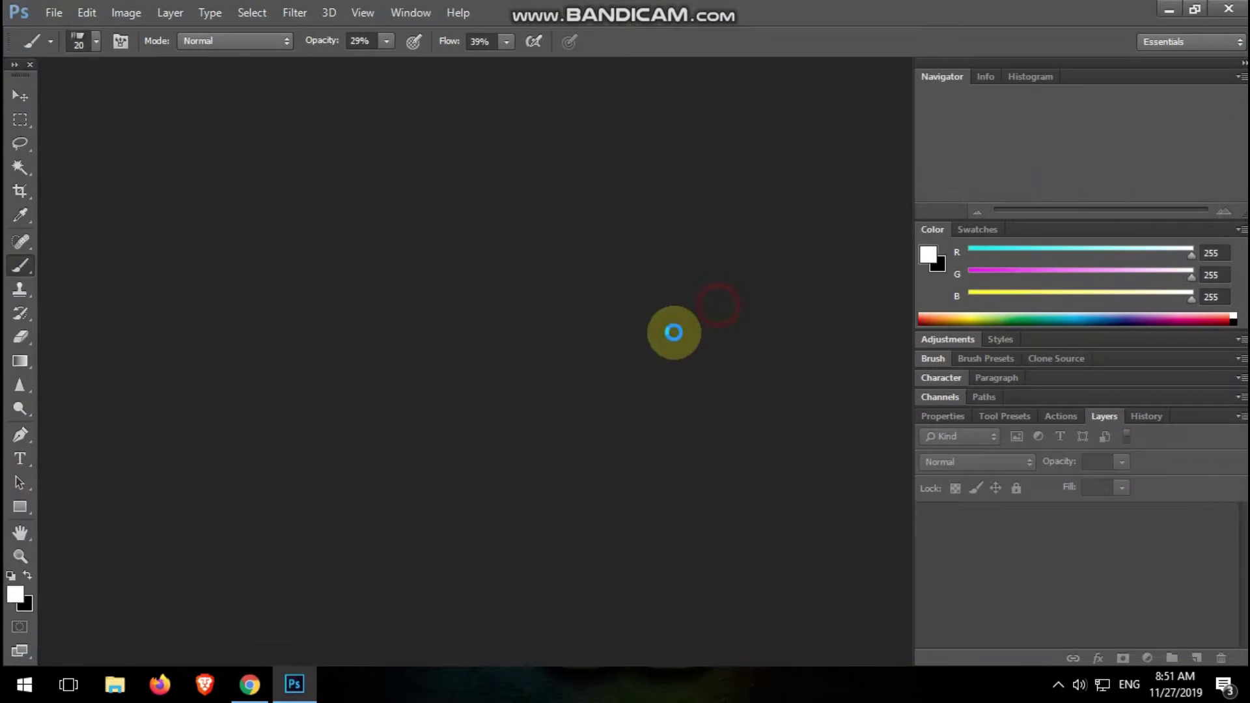
{"action": "left_click_drag", "start_coordinate": [182, 69], "coordinate": [720, 177]}
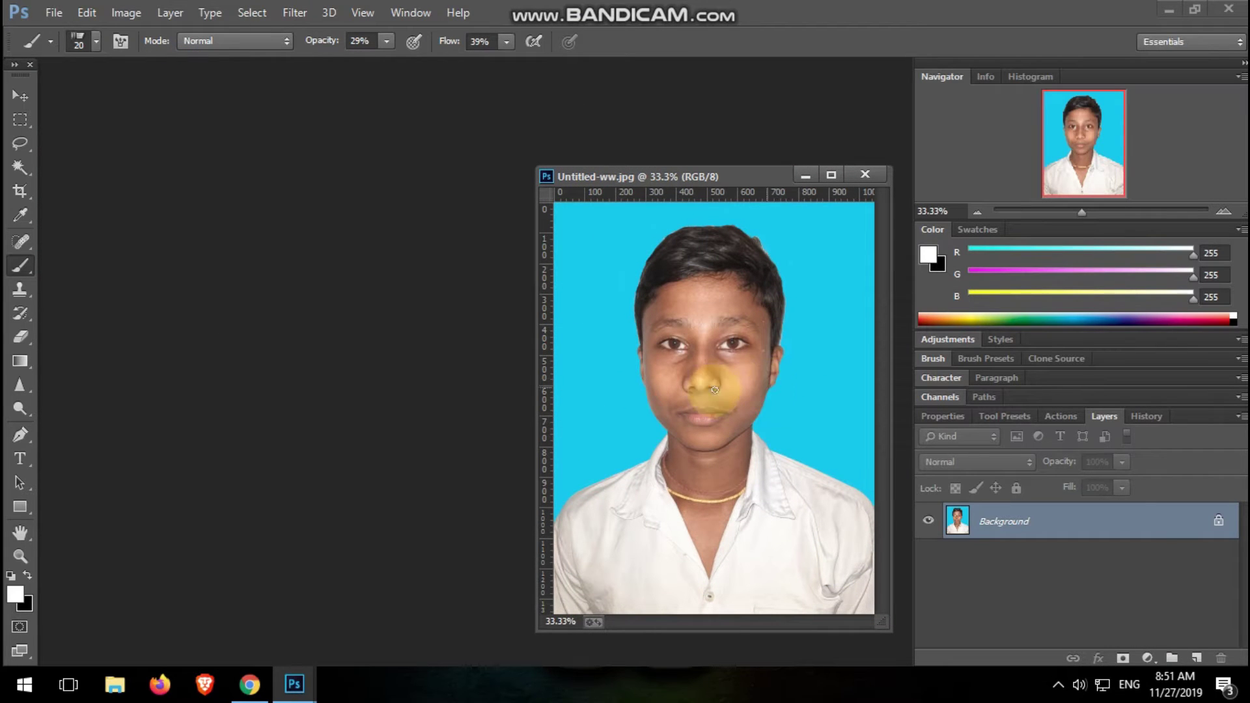
{"action": "left_click", "coordinate": [656, 177]}
{"action": "left_click_drag", "start_coordinate": [656, 177], "coordinate": [625, 129]}
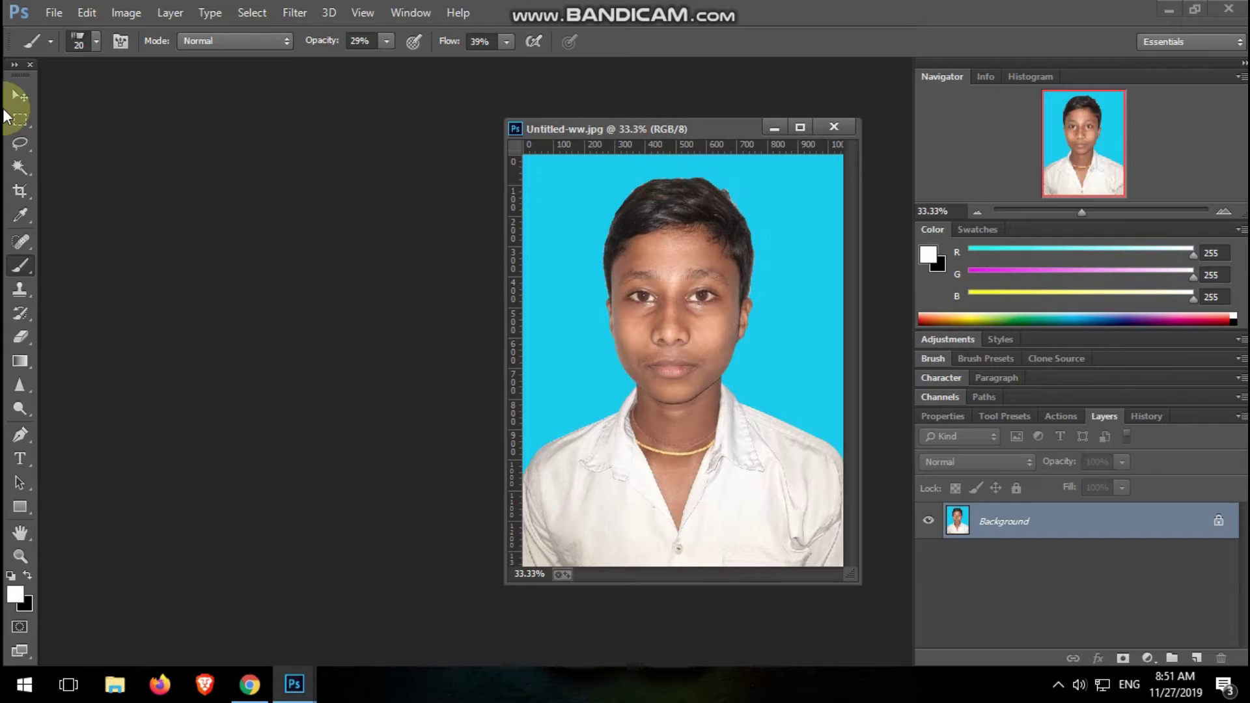
Crop the photo to 1.378 × 1.772 in at 300 px/in.
{"action": "left_click", "coordinate": [20, 191]}
{"action": "mouse_move", "coordinate": [536, 171]}
{"action": "left_mouse_down"}
{"action": "mouse_move", "coordinate": [800, 509]}
{"action": "mouse_move", "coordinate": [842, 538]}
{"action": "left_mouse_up"}
{"action": "key", "text": "Return"}
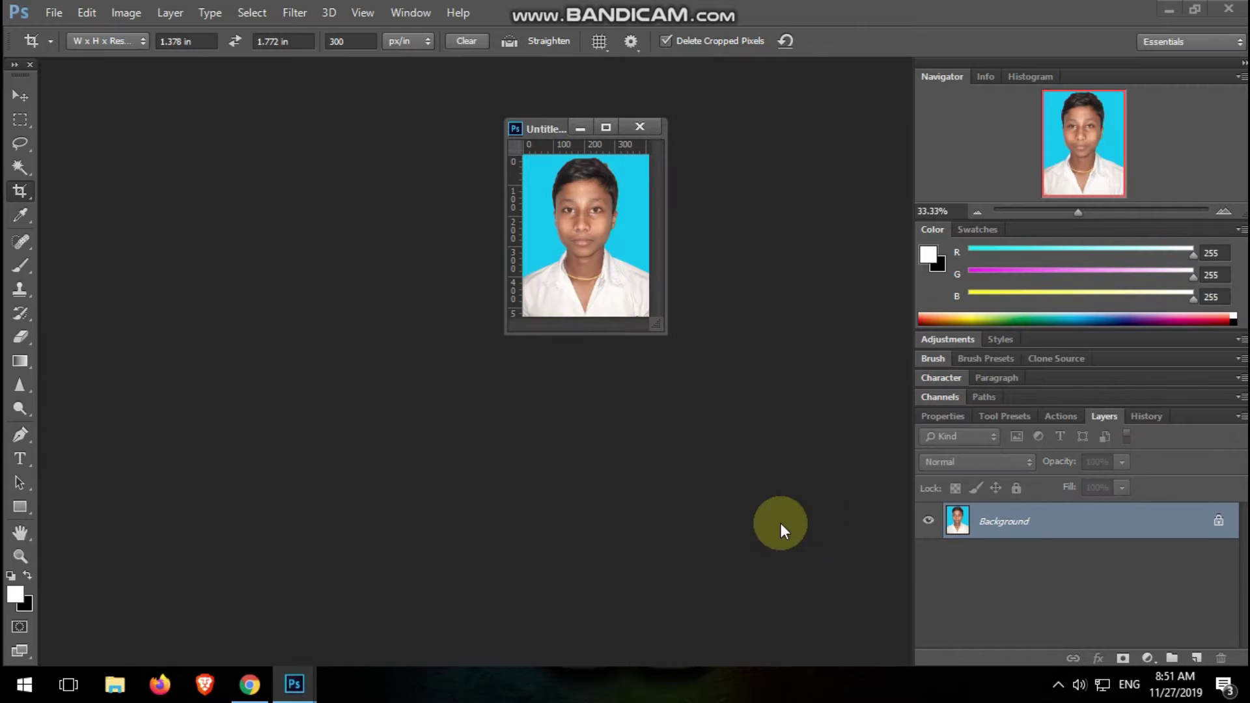
{"action": "left_click_drag", "start_coordinate": [549, 129], "coordinate": [790, 295]}
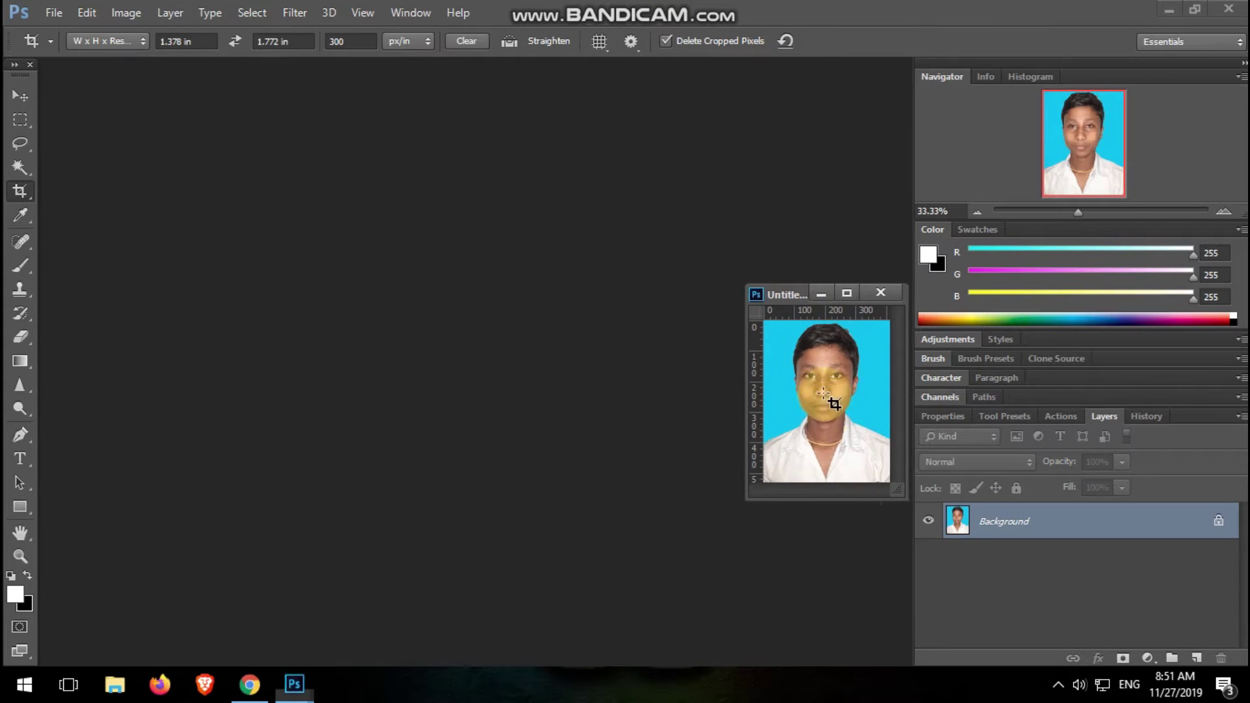
{"action": "left_click", "coordinate": [53, 12]}
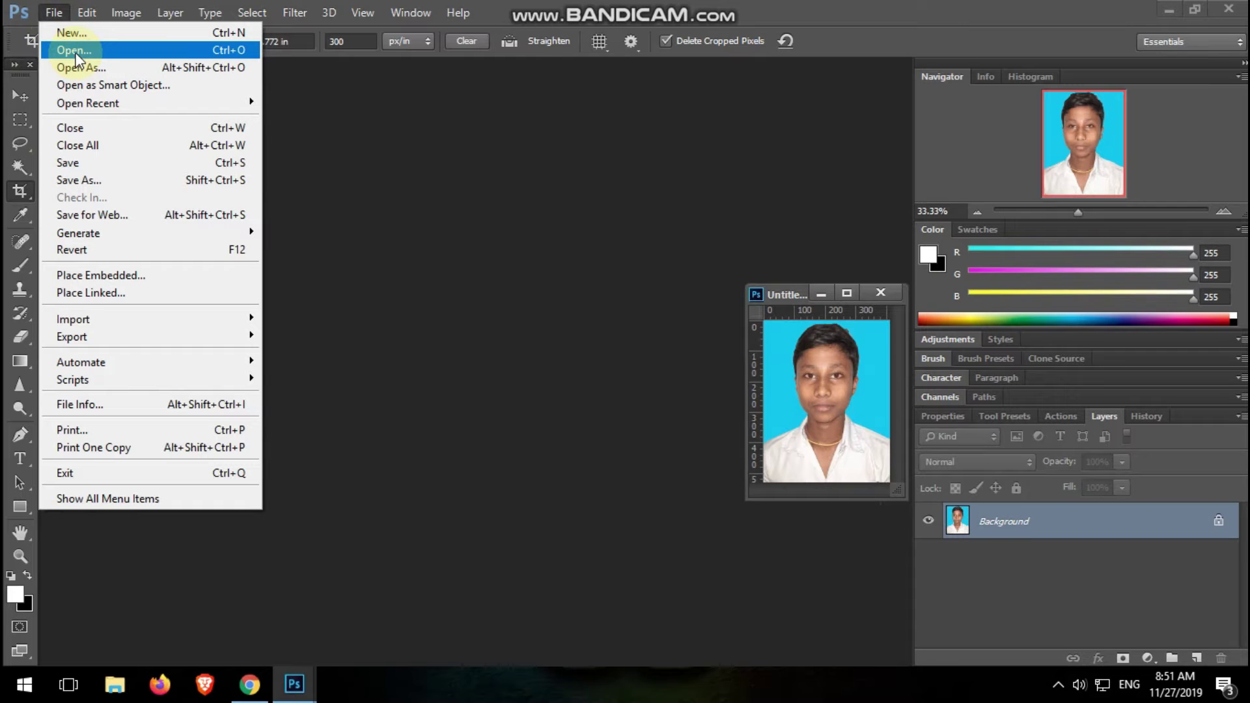
Create a new blank document using the International Paper A4 preset.
{"action": "left_click", "coordinate": [55, 14]}
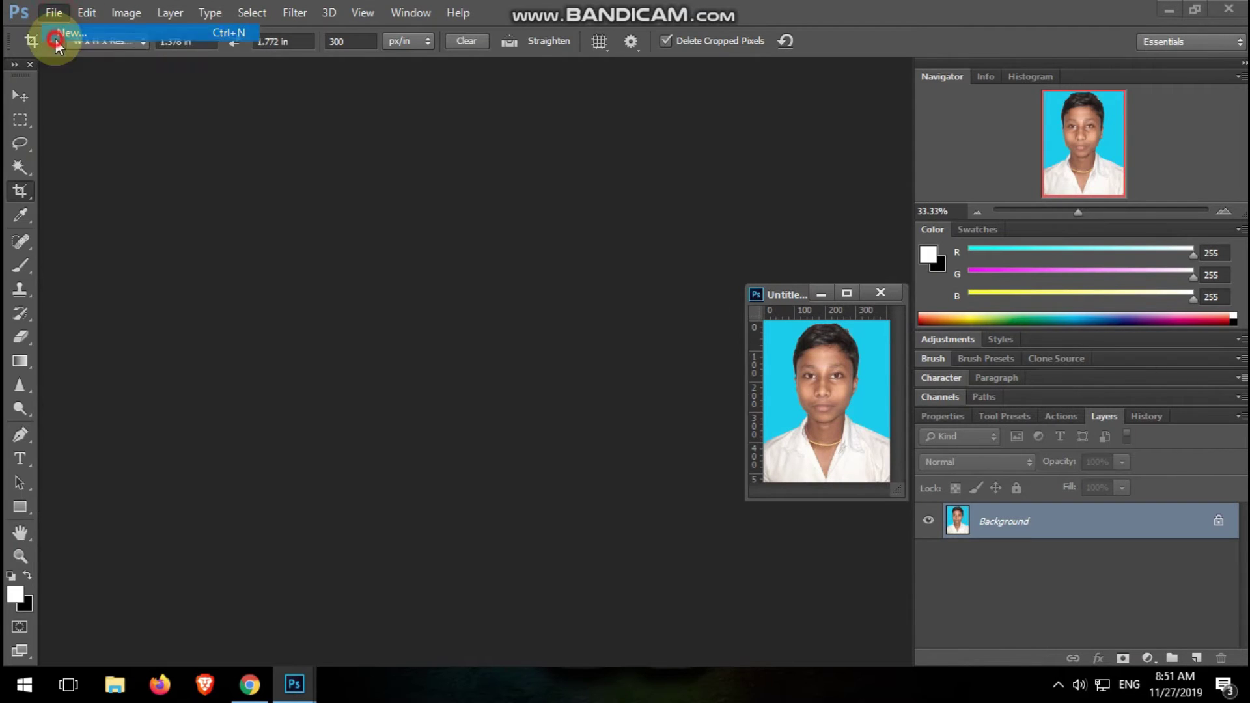
{"action": "left_click", "coordinate": [68, 32]}
{"action": "left_click", "coordinate": [473, 154]}
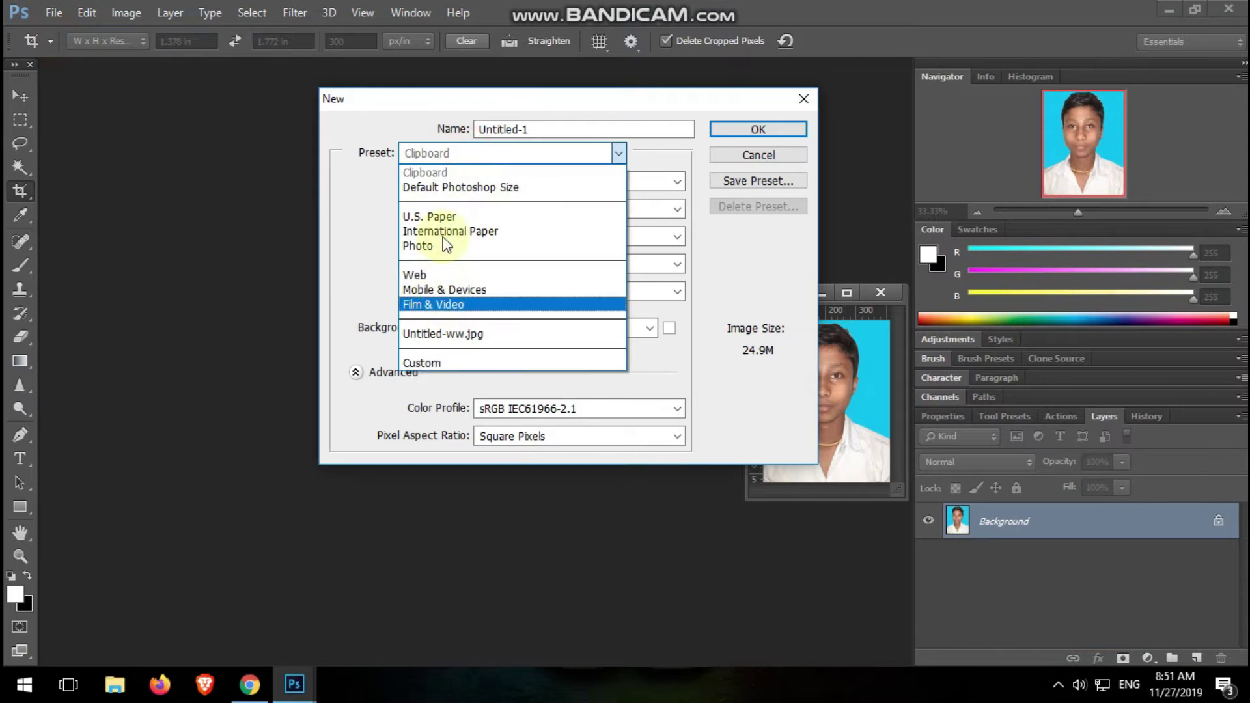
{"action": "left_click", "coordinate": [433, 228]}
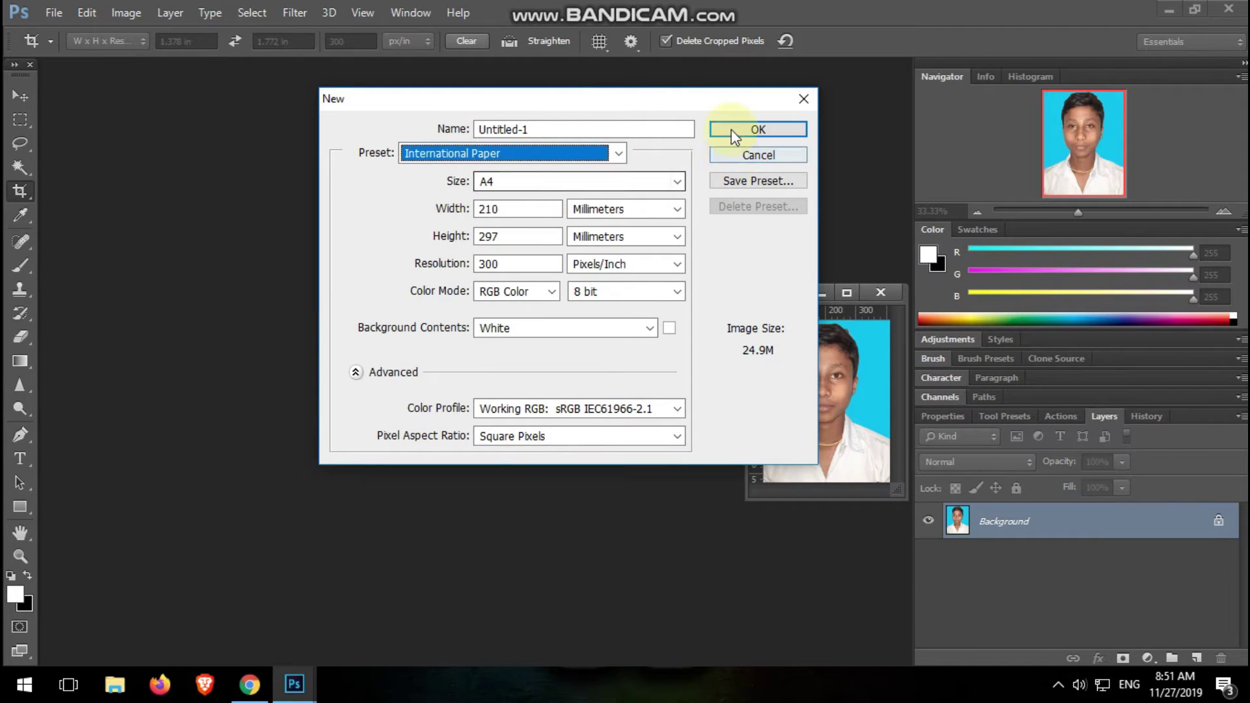
{"action": "left_click", "coordinate": [732, 129]}
Float the A4 document Untitled-1 in its own window, then switch to Chrome.
{"action": "left_click_drag", "start_coordinate": [194, 88], "coordinate": [369, 65]}
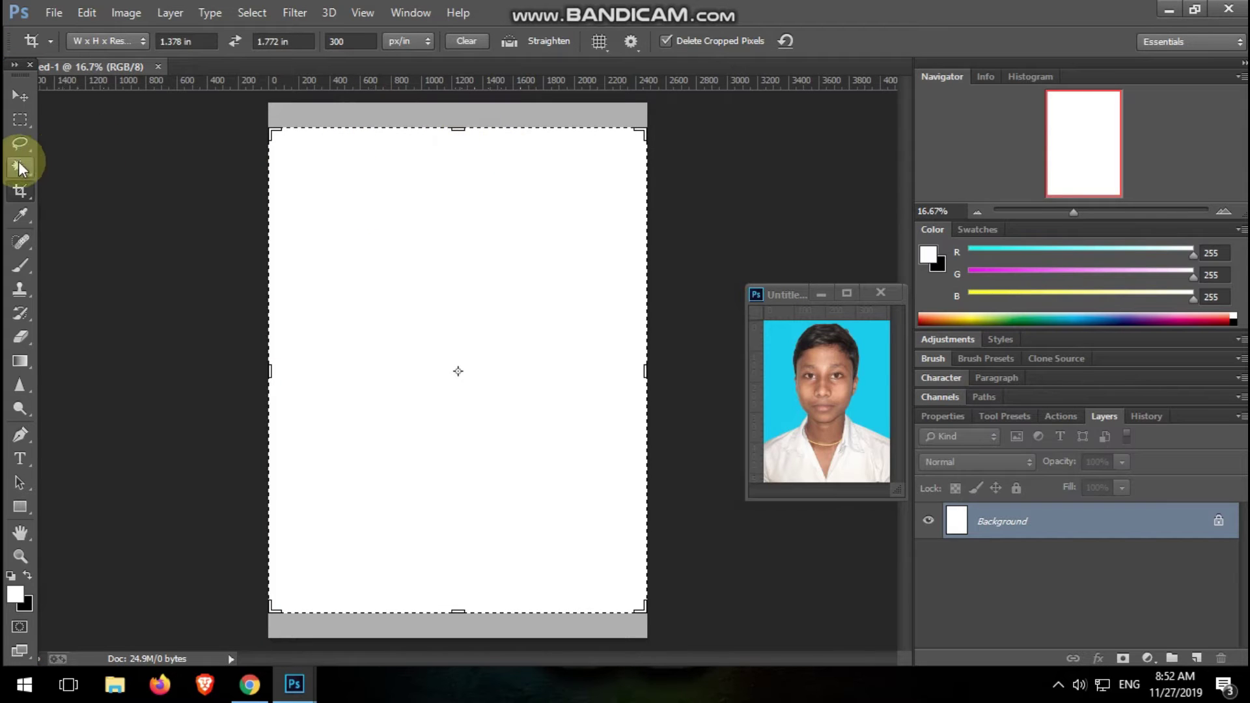
{"action": "left_click", "coordinate": [20, 123]}
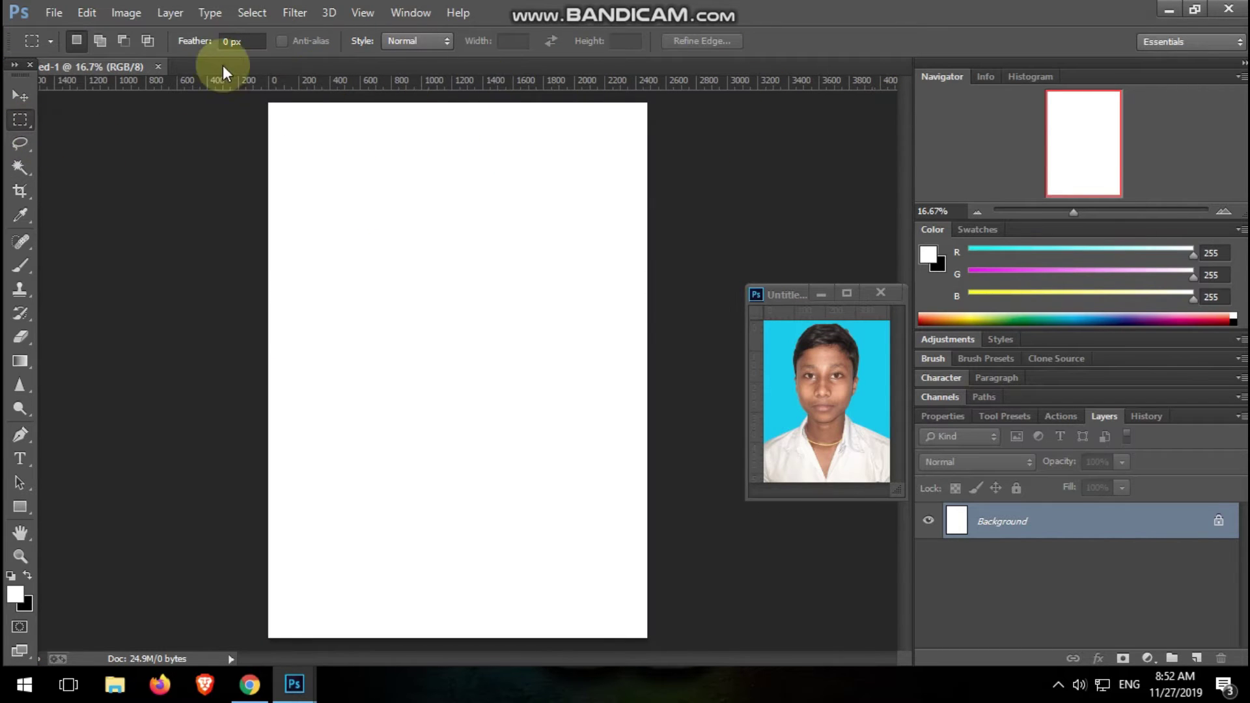
{"action": "mouse_move", "coordinate": [126, 65]}
{"action": "left_mouse_down"}
{"action": "mouse_move", "coordinate": [343, 100]}
{"action": "mouse_move", "coordinate": [342, 76]}
{"action": "left_mouse_up"}
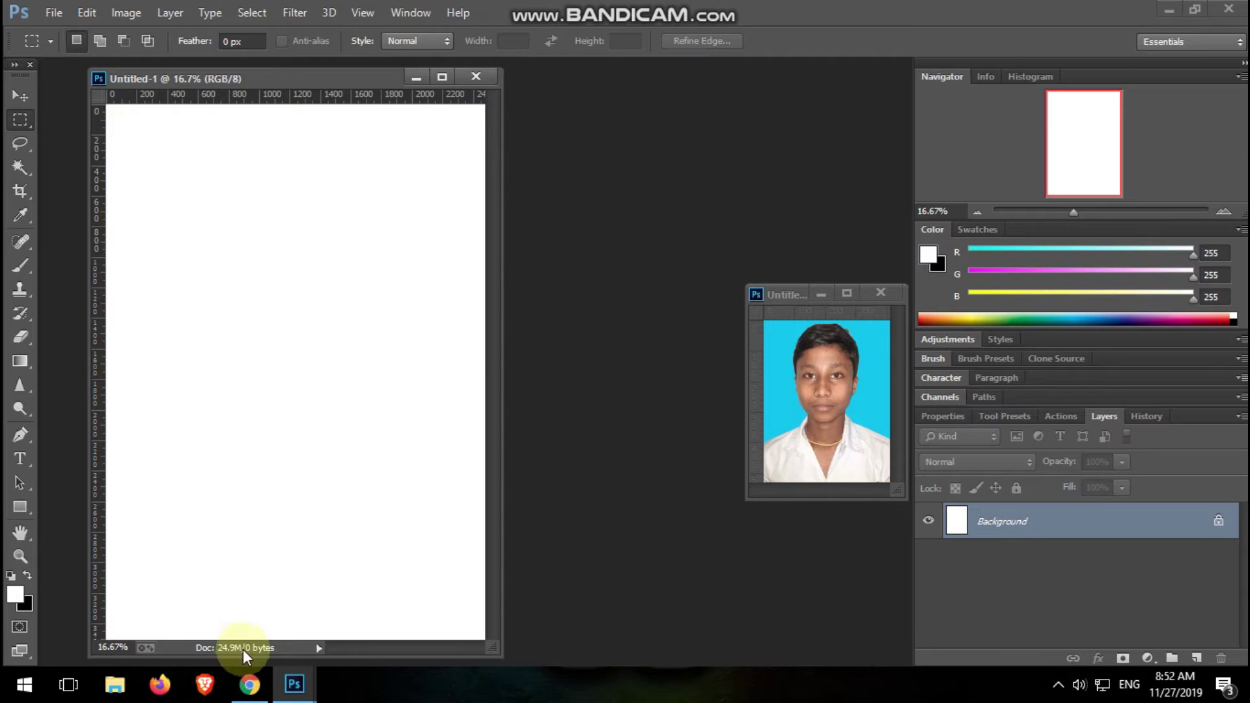
{"action": "left_click", "coordinate": [249, 684]}
{"action": "type", "text": "passport size"}
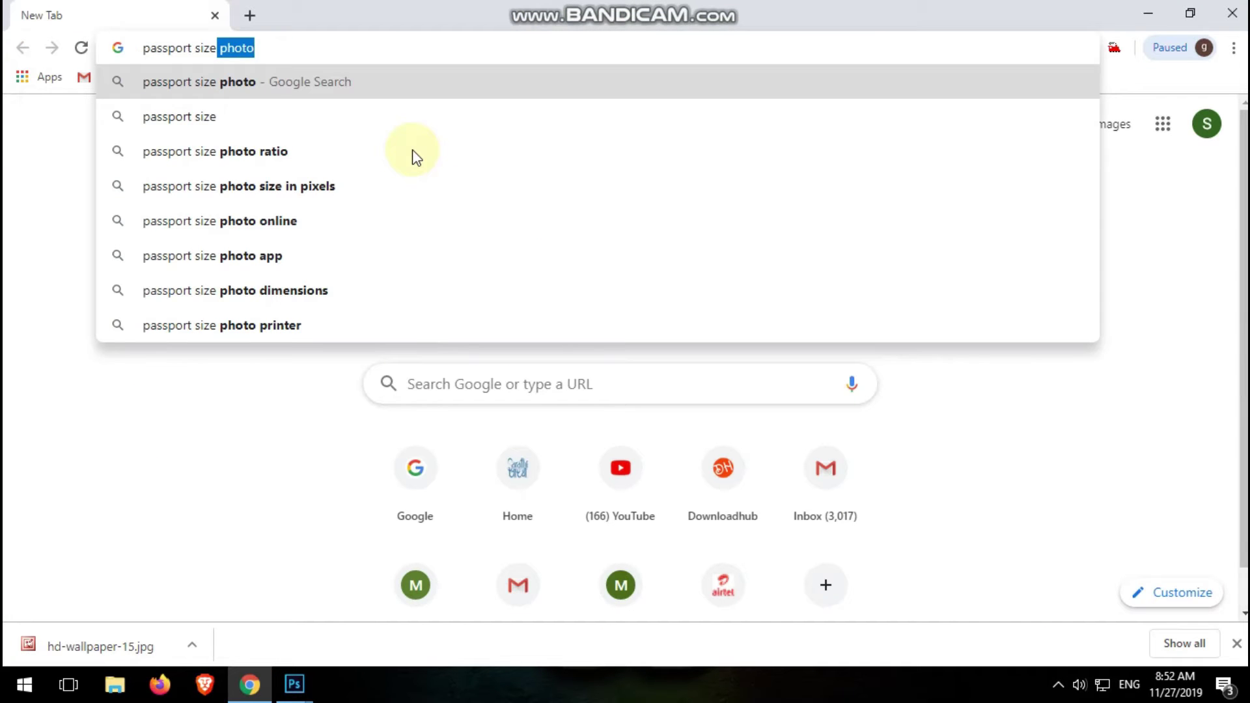
Search 'passport size photo ratio' and find the persofoto table listing 35 × 45 mm.
{"action": "left_click", "coordinate": [264, 151]}
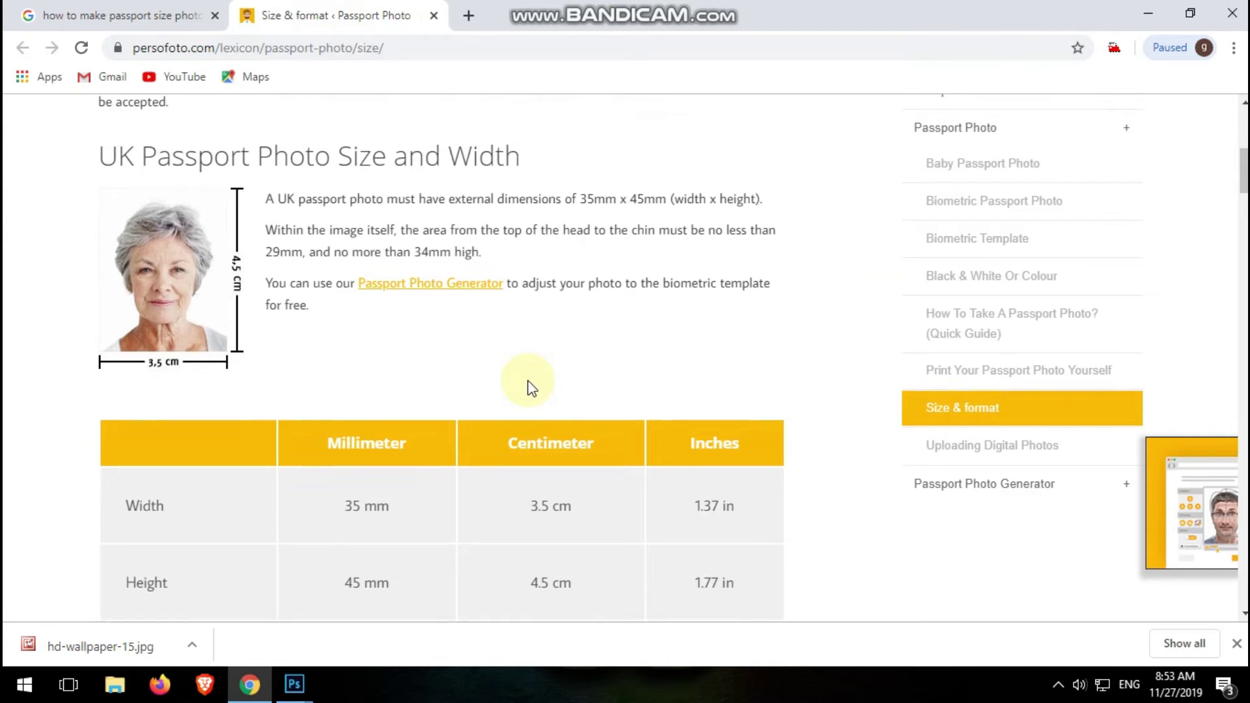
{"action": "scroll", "coordinate": [527, 388], "scroll_direction": "down", "scroll_amount": 3}
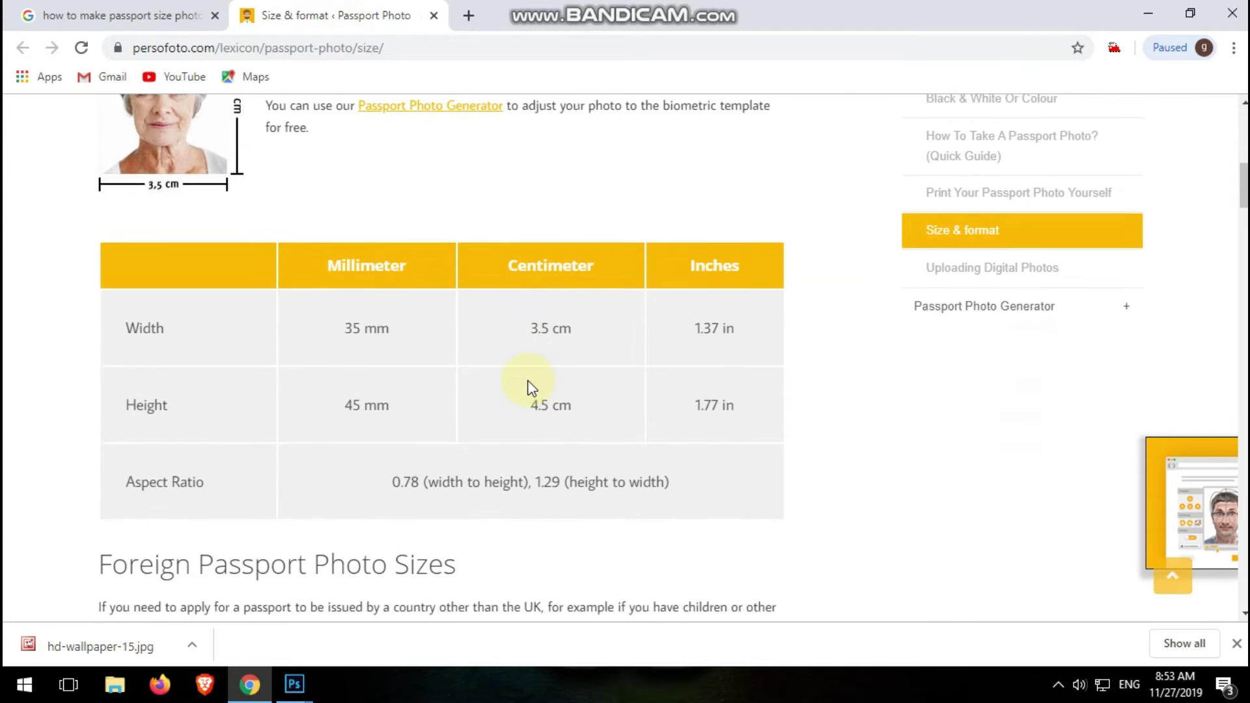
{"action": "scroll", "coordinate": [530, 384], "scroll_direction": "up", "scroll_amount": 3}
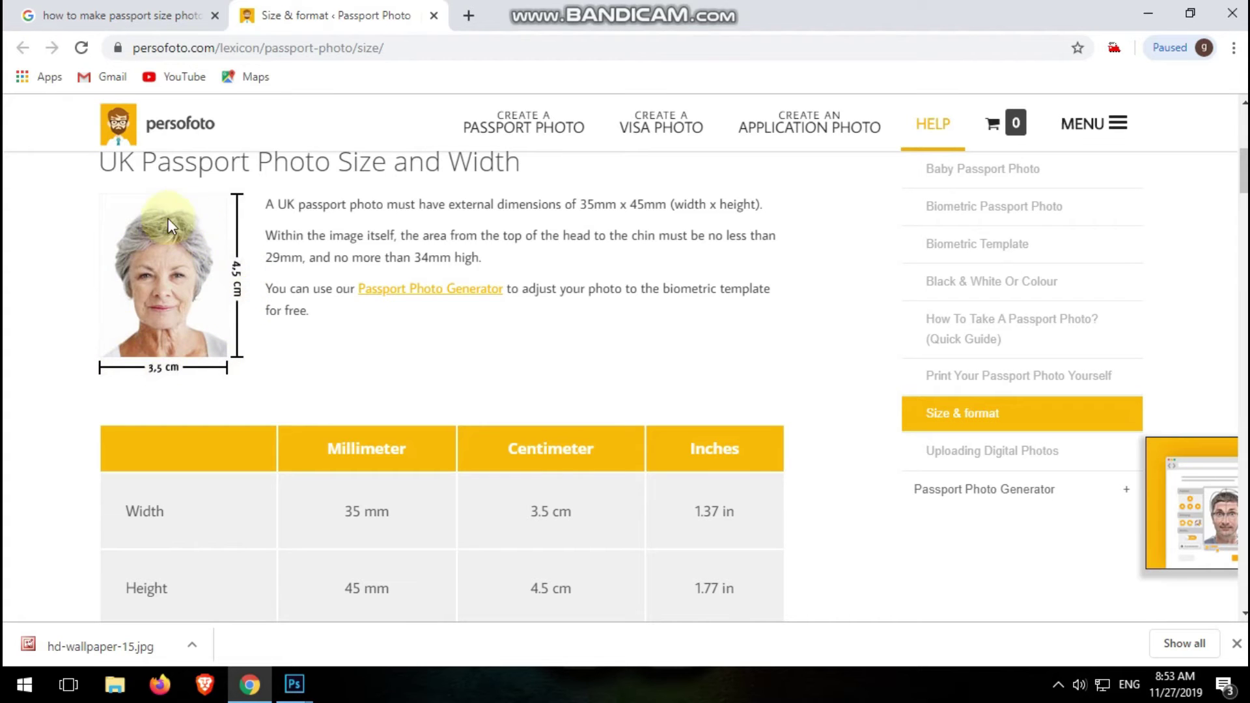
{"action": "scroll", "coordinate": [168, 218], "scroll_direction": "up", "scroll_amount": 5}
{"action": "scroll", "coordinate": [381, 459], "scroll_direction": "down", "scroll_amount": 2}
{"action": "scroll", "coordinate": [380, 460], "scroll_direction": "down", "scroll_amount": 3}
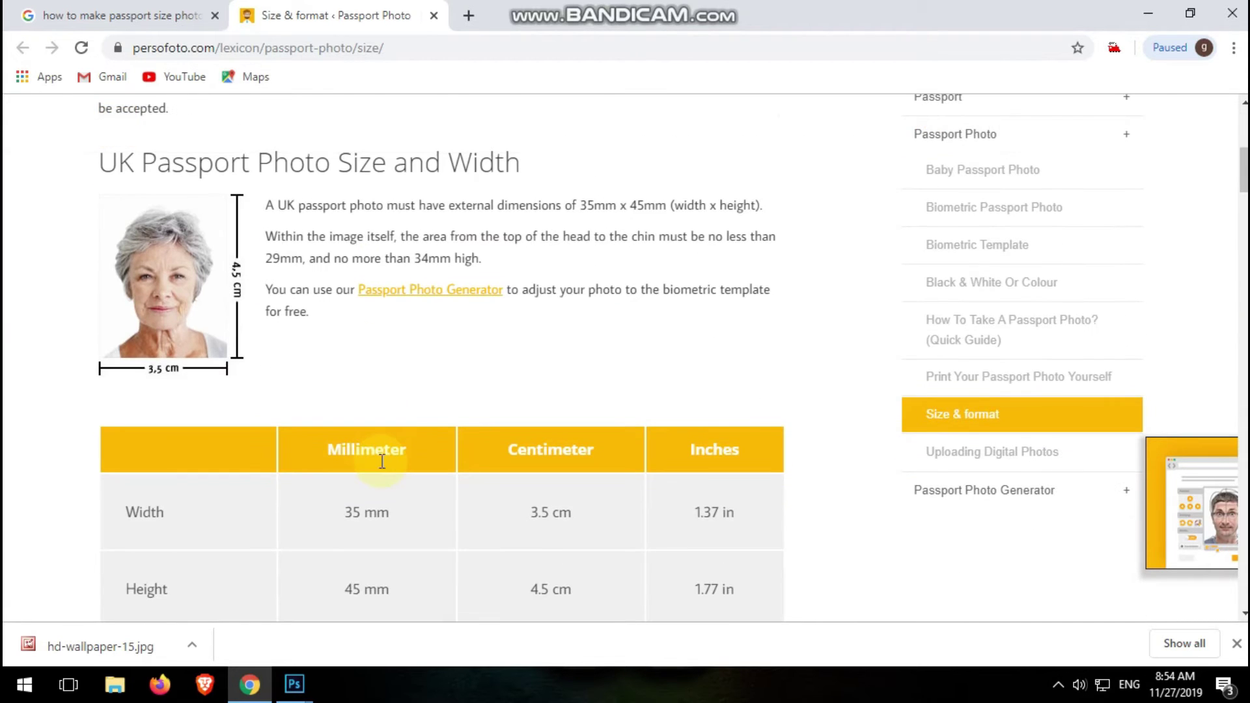
{"action": "scroll", "coordinate": [382, 461], "scroll_direction": "up", "scroll_amount": 1}
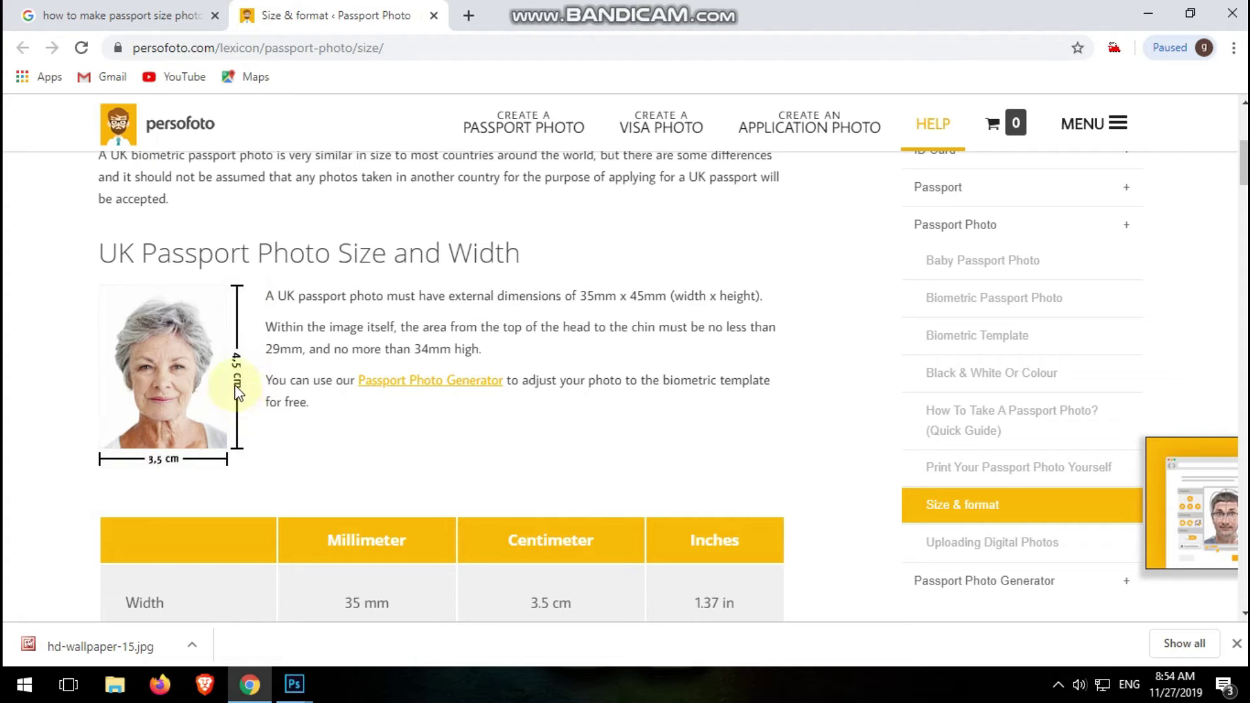
{"action": "scroll", "coordinate": [240, 400], "scroll_direction": "down", "scroll_amount": 2}
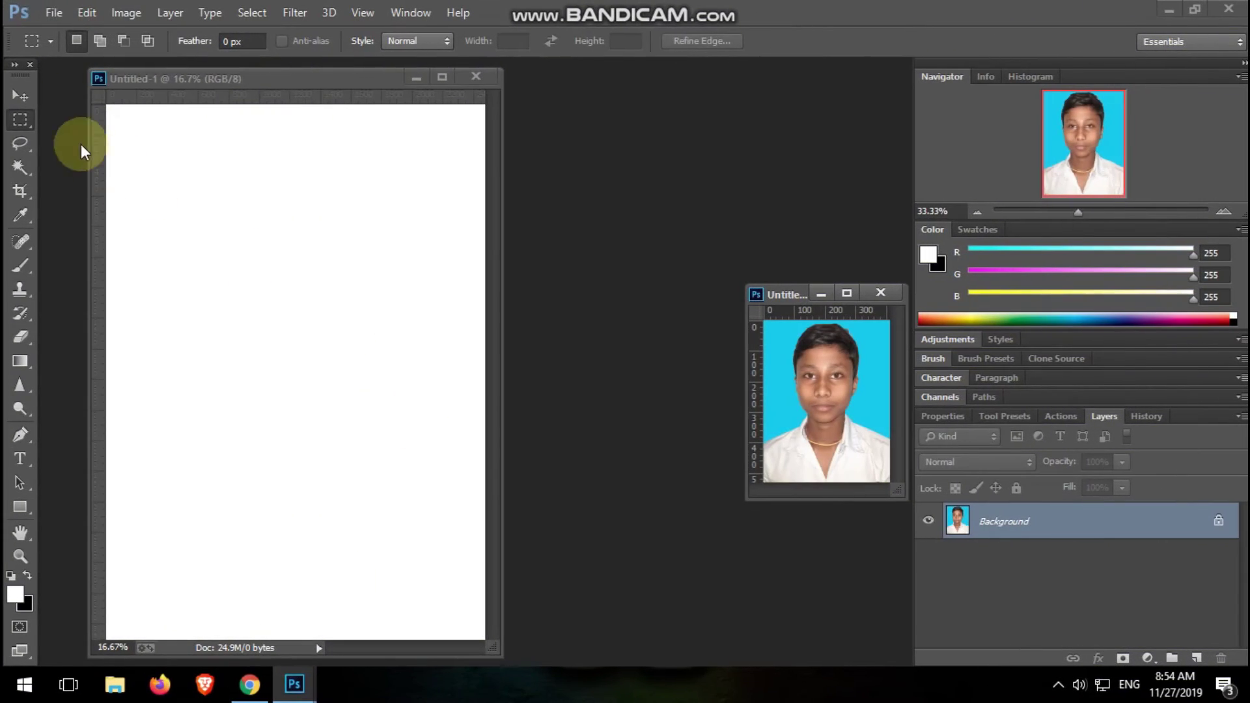
Create a Custom 3.5 × 4.5 cm, 300 px/inch document and place it beside the A4 page.
{"action": "left_click", "coordinate": [54, 12]}
{"action": "left_click", "coordinate": [55, 34]}
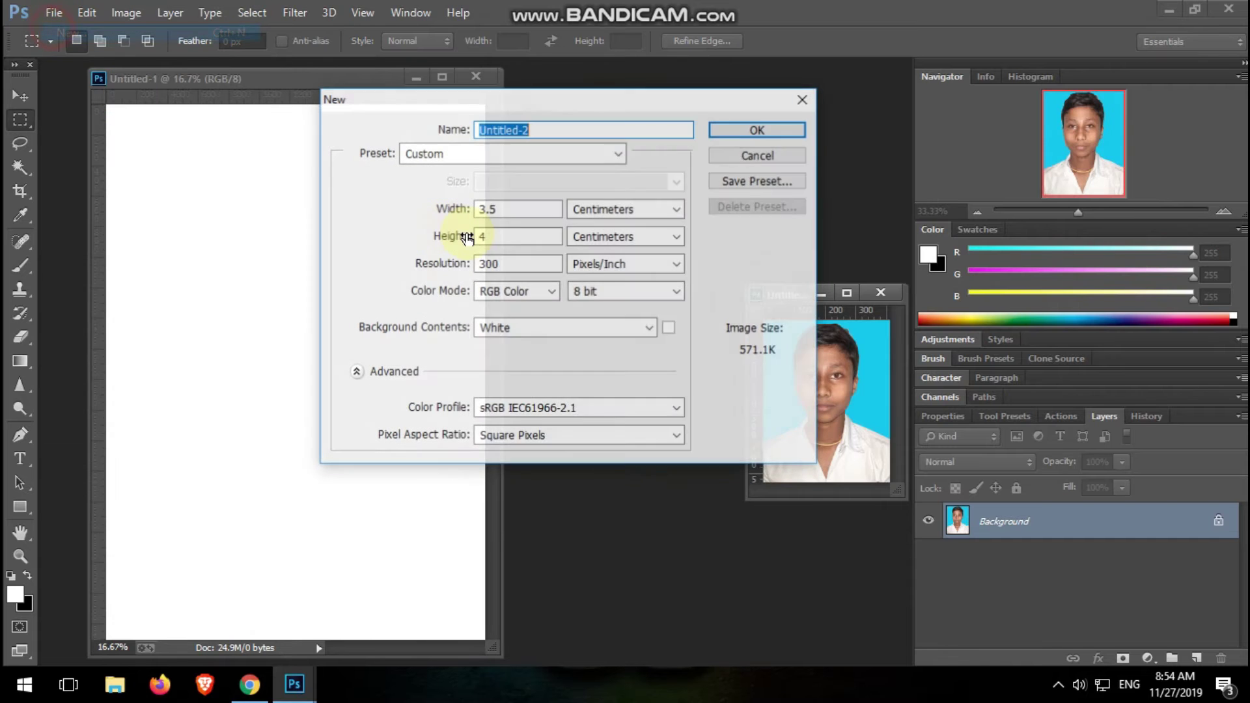
{"action": "left_click", "coordinate": [464, 158]}
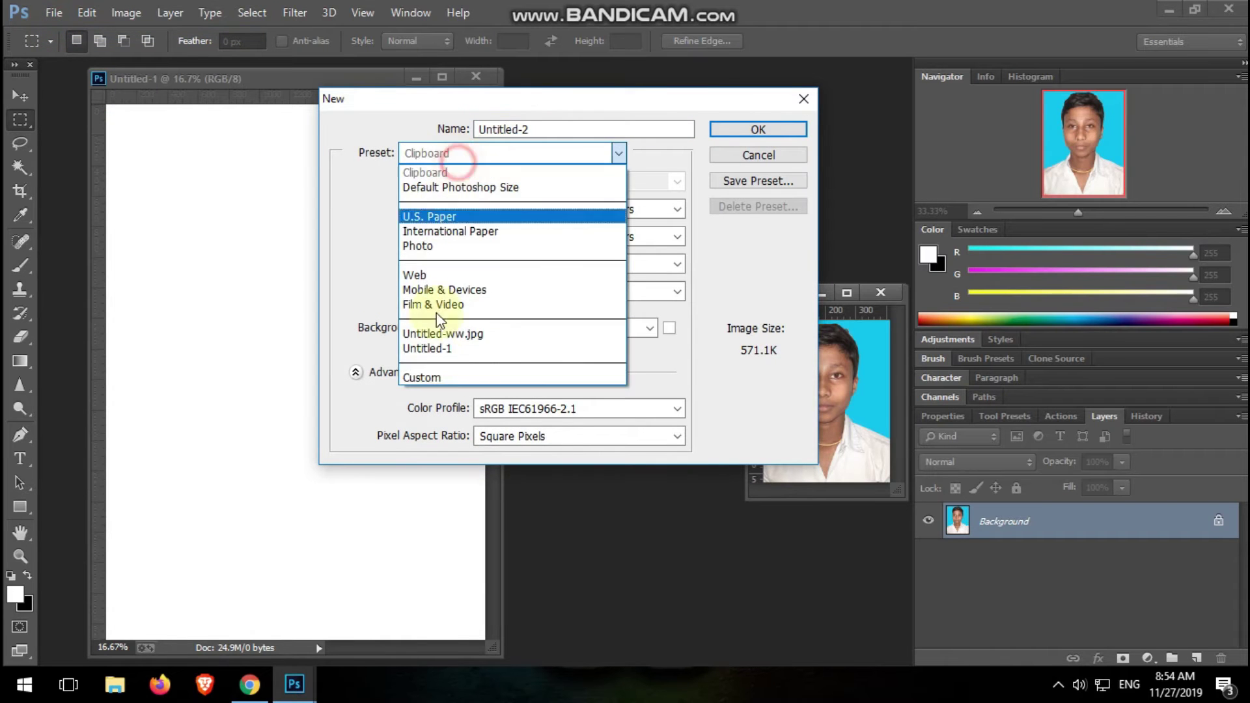
{"action": "left_click", "coordinate": [430, 374]}
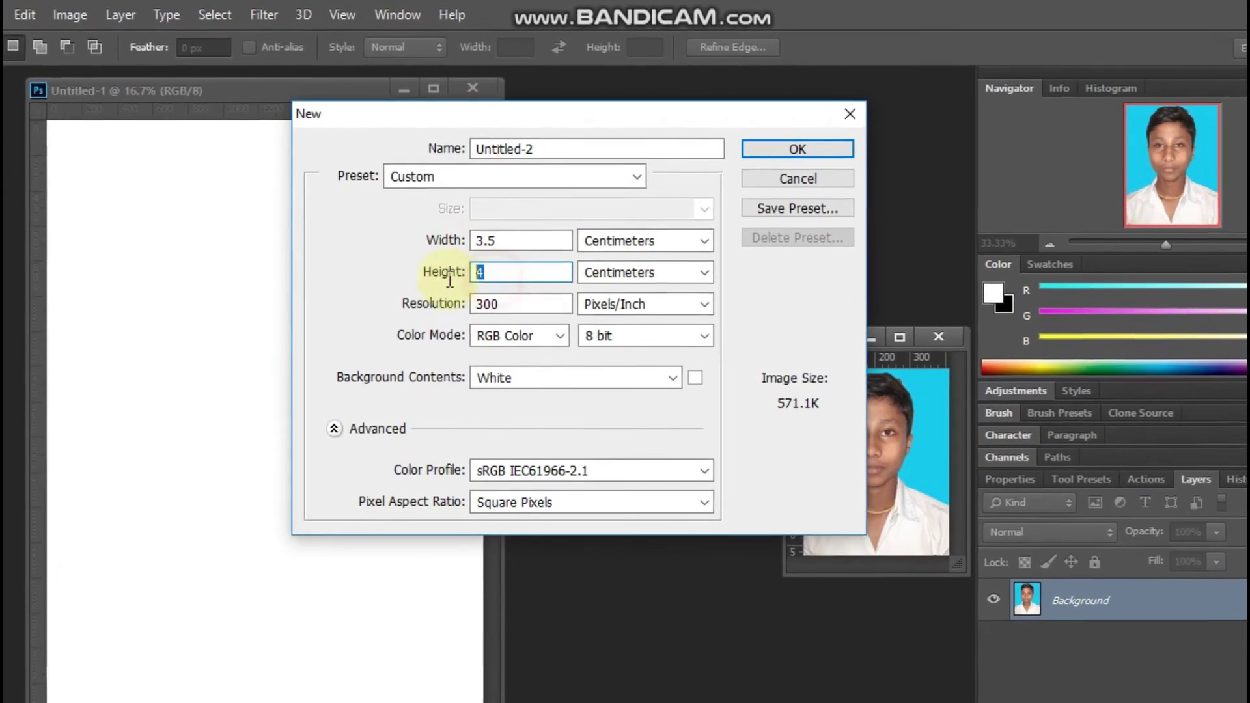
{"action": "double_click", "coordinate": [481, 259]}
{"action": "type", "text": "4.5"}
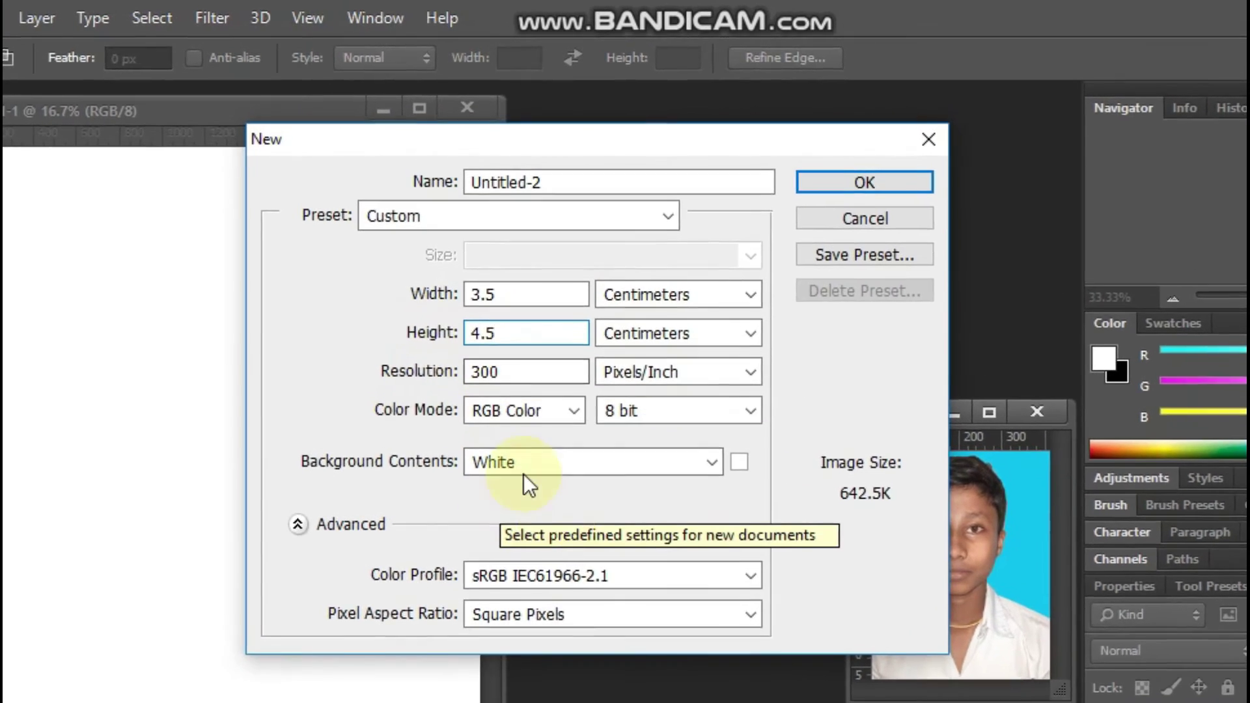
{"action": "left_click", "coordinate": [886, 193]}
{"action": "left_click_drag", "start_coordinate": [202, 111], "coordinate": [520, 114]}
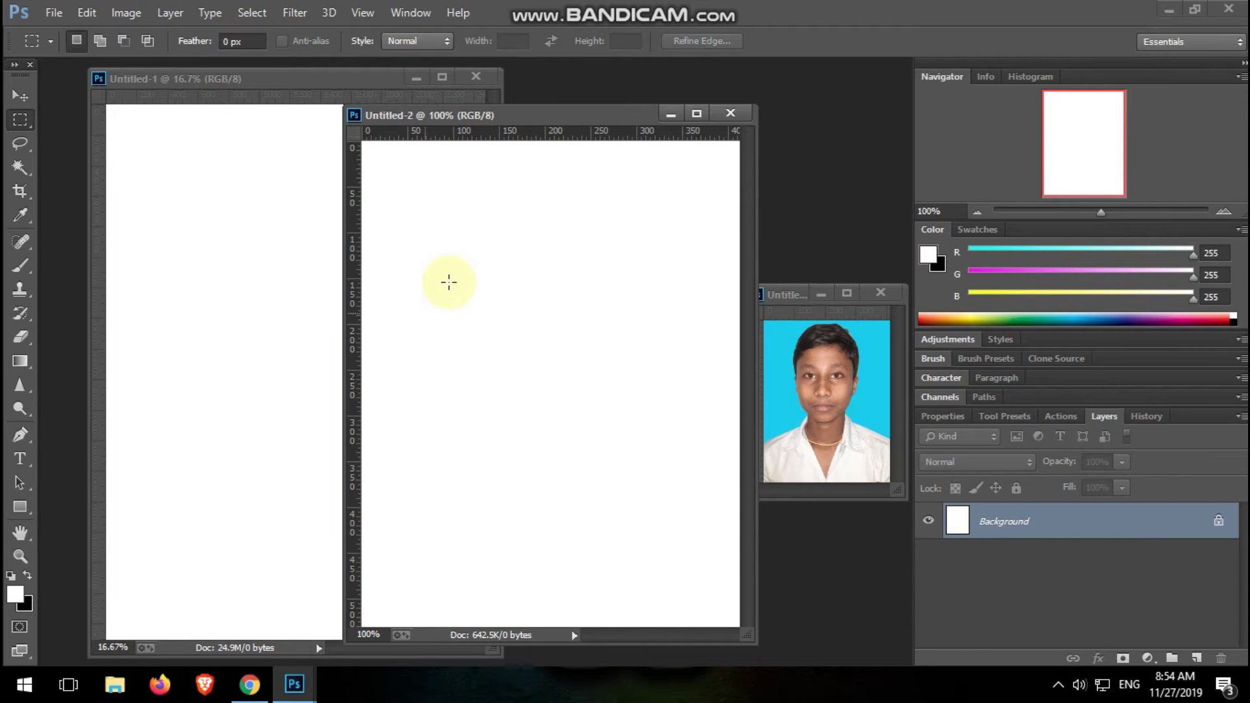
Drag the cropped photo into Untitled-2 as Layer 1 and begin enlarging it.
{"action": "left_click", "coordinate": [20, 96]}
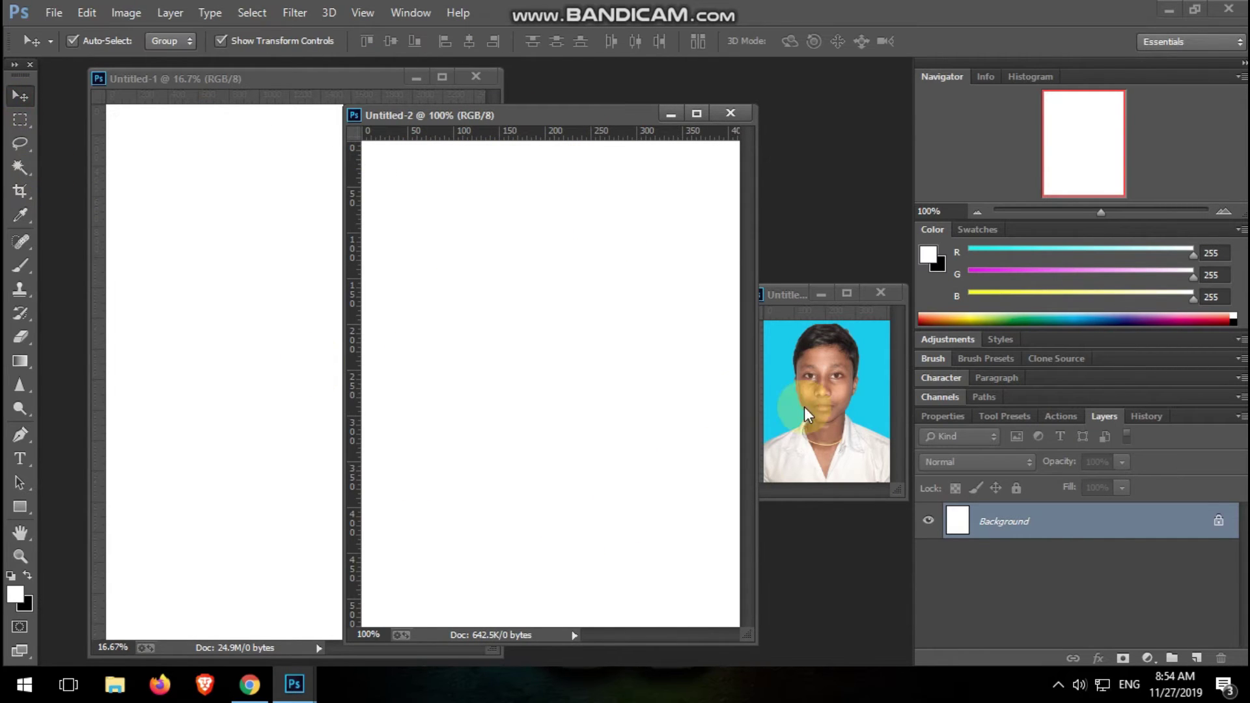
{"action": "left_click", "coordinate": [822, 430]}
{"action": "mouse_move", "coordinate": [832, 447]}
{"action": "left_mouse_down"}
{"action": "mouse_move", "coordinate": [534, 365]}
{"action": "mouse_move", "coordinate": [542, 447]}
{"action": "mouse_move", "coordinate": [537, 432]}
{"action": "mouse_move", "coordinate": [584, 595]}
{"action": "left_mouse_up"}
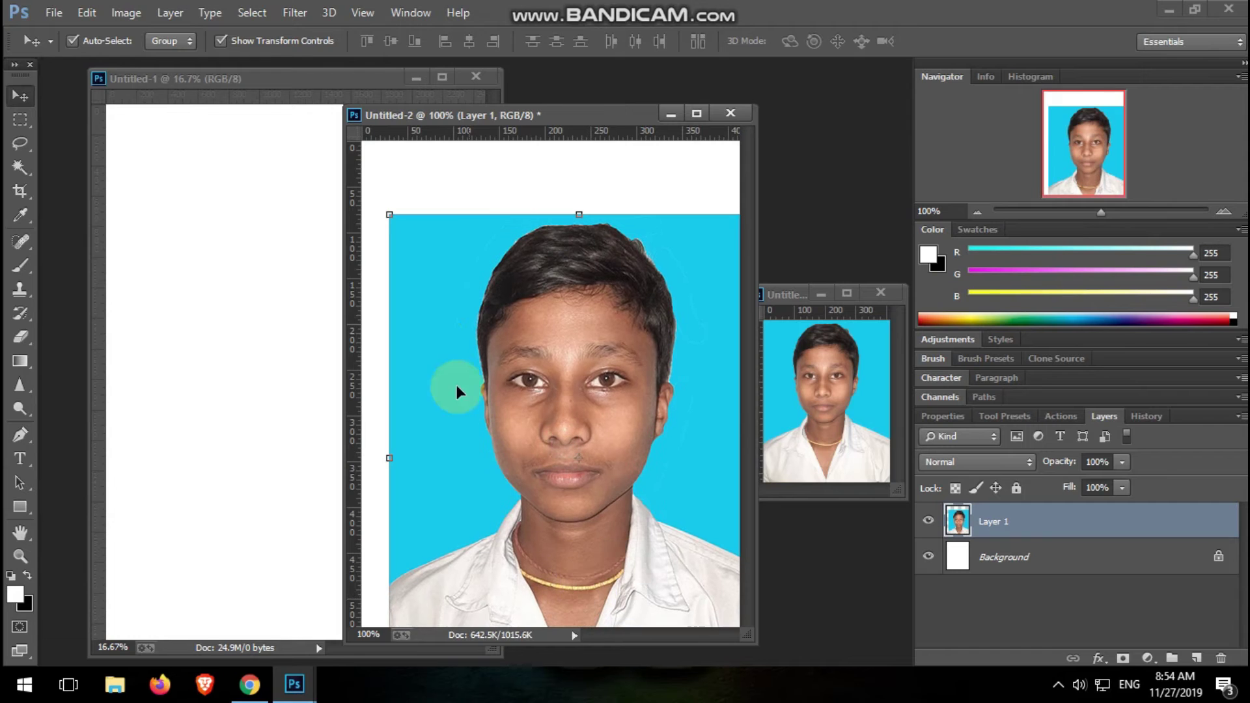
{"action": "left_click", "coordinate": [385, 214]}
{"action": "left_click_drag", "start_coordinate": [385, 215], "coordinate": [362, 141]}
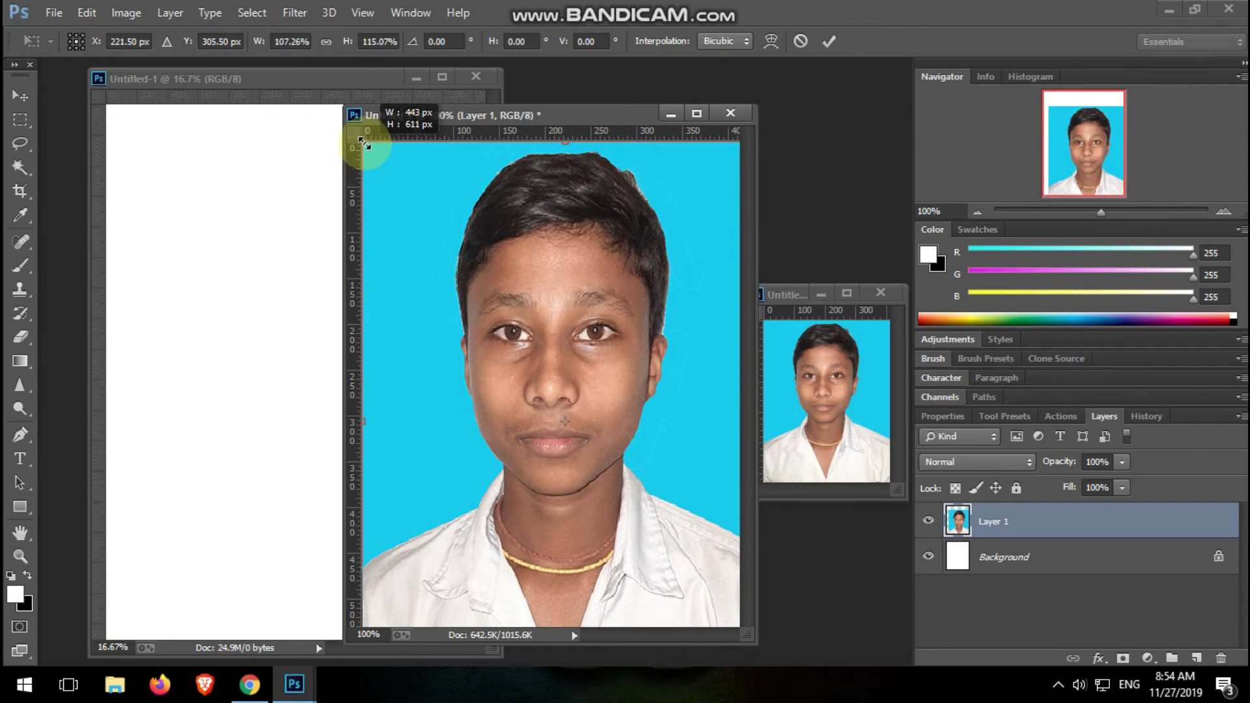
Drag the transform corners until the portrait fills the entire Untitled-2 canvas.
{"action": "mouse_move", "coordinate": [618, 482]}
{"action": "left_mouse_down"}
{"action": "mouse_move", "coordinate": [554, 410]}
{"action": "mouse_move", "coordinate": [543, 374]}
{"action": "left_mouse_up"}
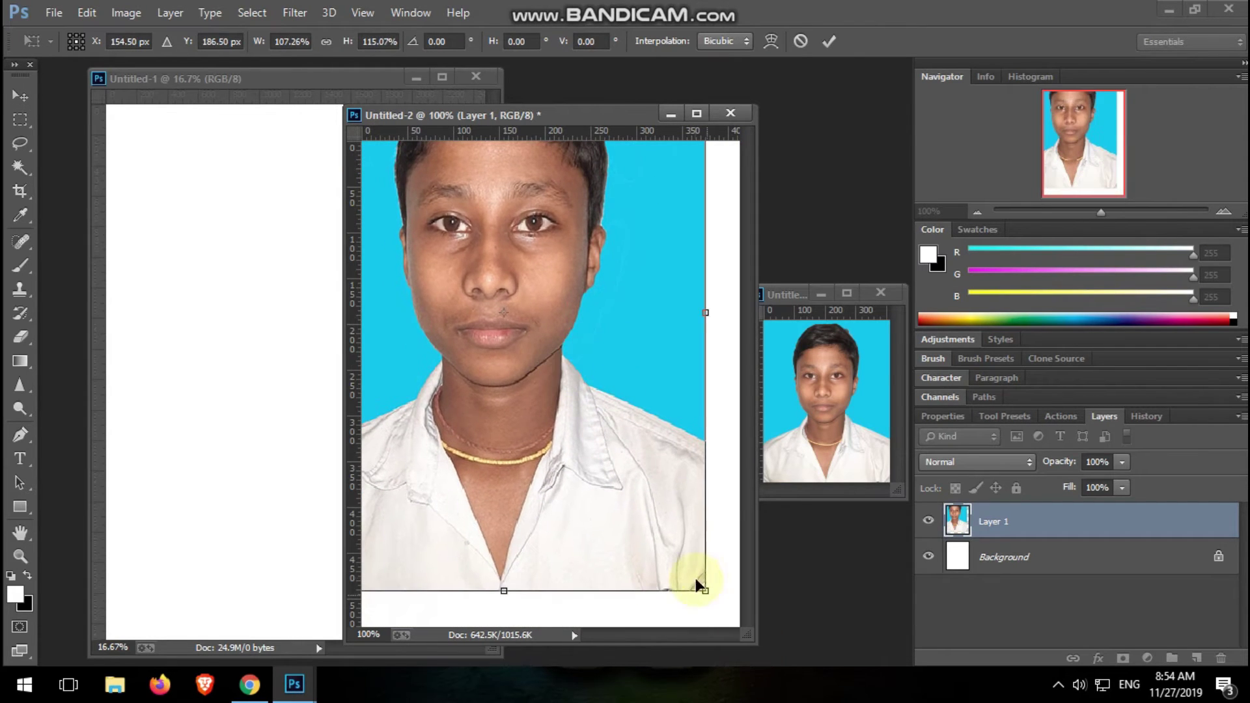
{"action": "left_click_drag", "start_coordinate": [699, 594], "coordinate": [631, 417]}
{"action": "mouse_move", "coordinate": [538, 338]}
{"action": "left_mouse_down"}
{"action": "mouse_move", "coordinate": [574, 434]}
{"action": "mouse_move", "coordinate": [577, 422]}
{"action": "left_mouse_up"}
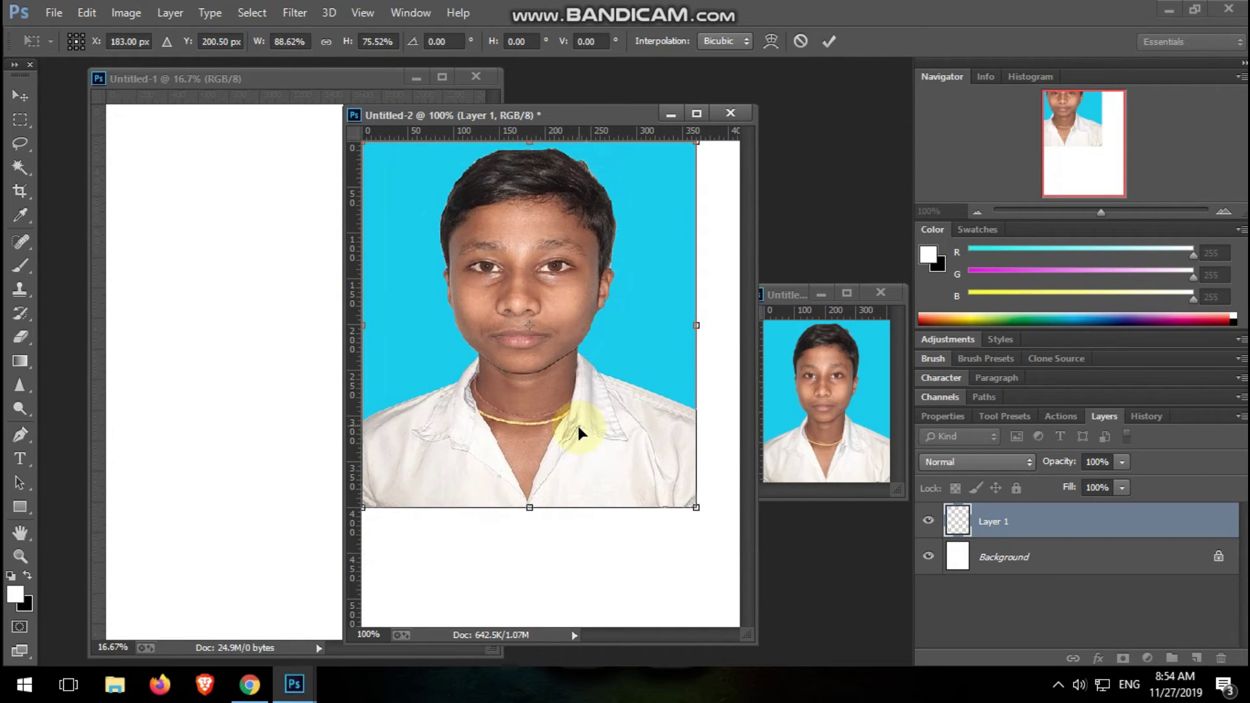
{"action": "left_click_drag", "start_coordinate": [695, 507], "coordinate": [732, 612]}
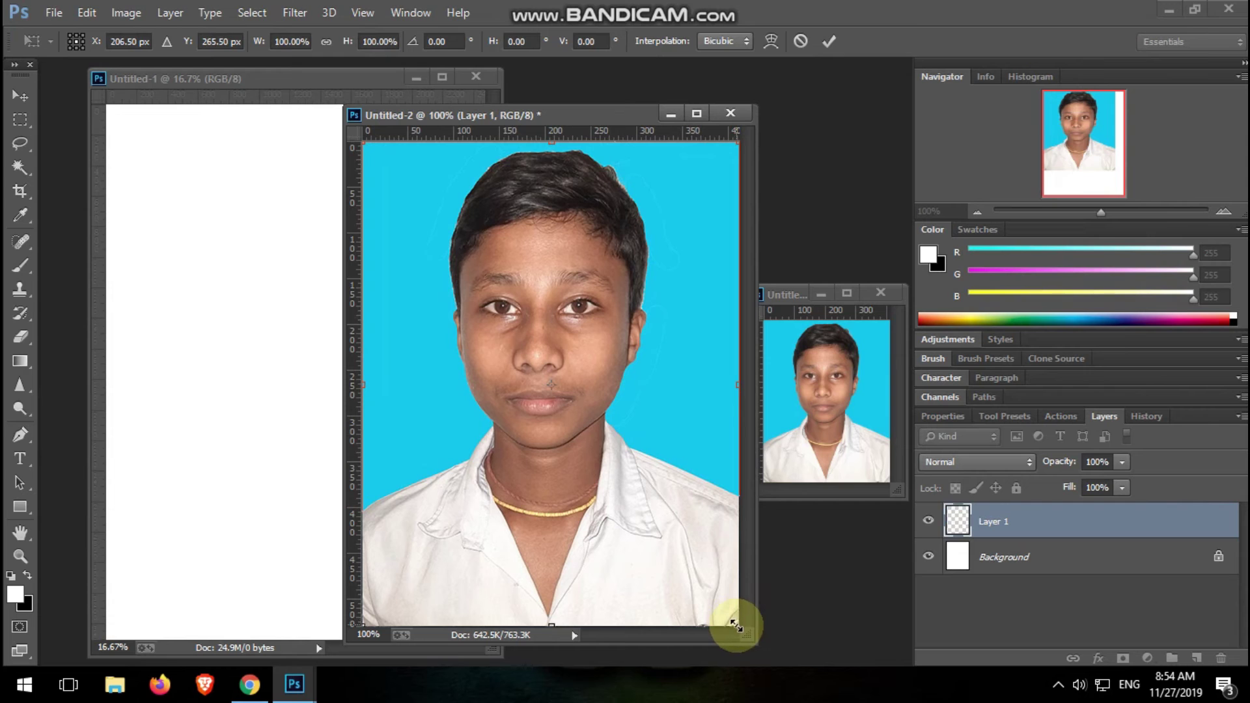
{"action": "left_click_drag", "start_coordinate": [581, 112], "coordinate": [661, 115]}
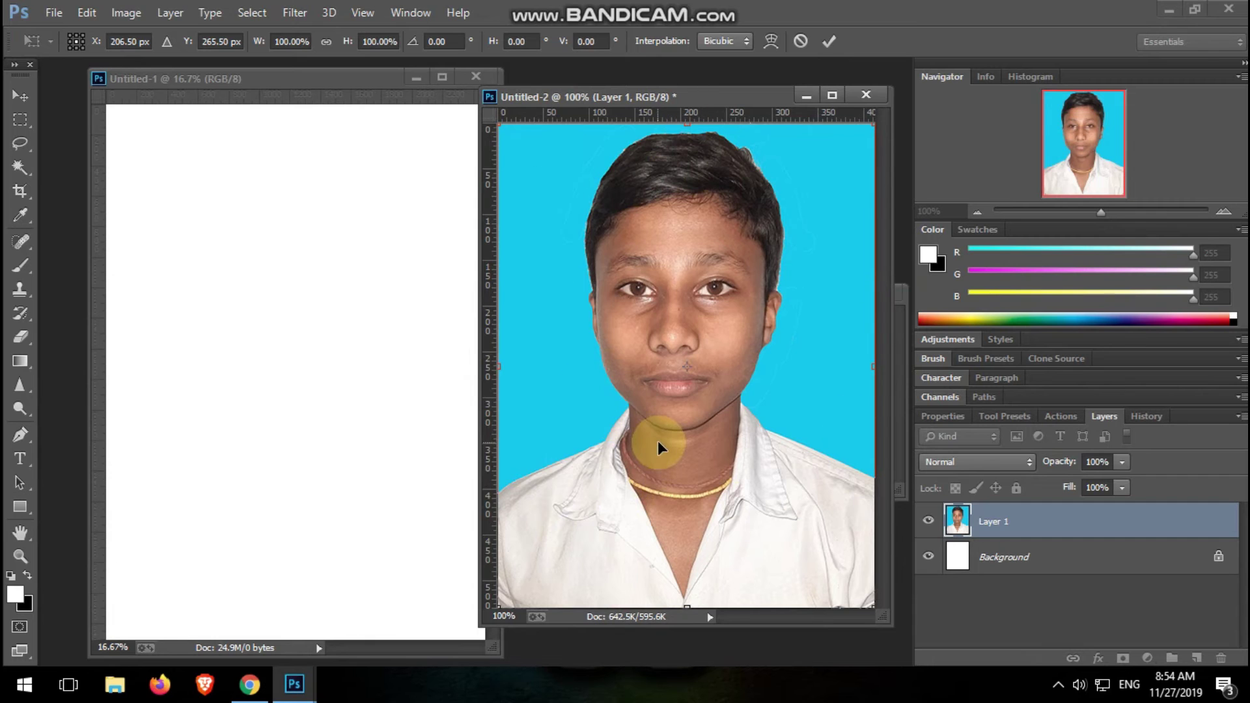
{"action": "left_click", "coordinate": [21, 117]}
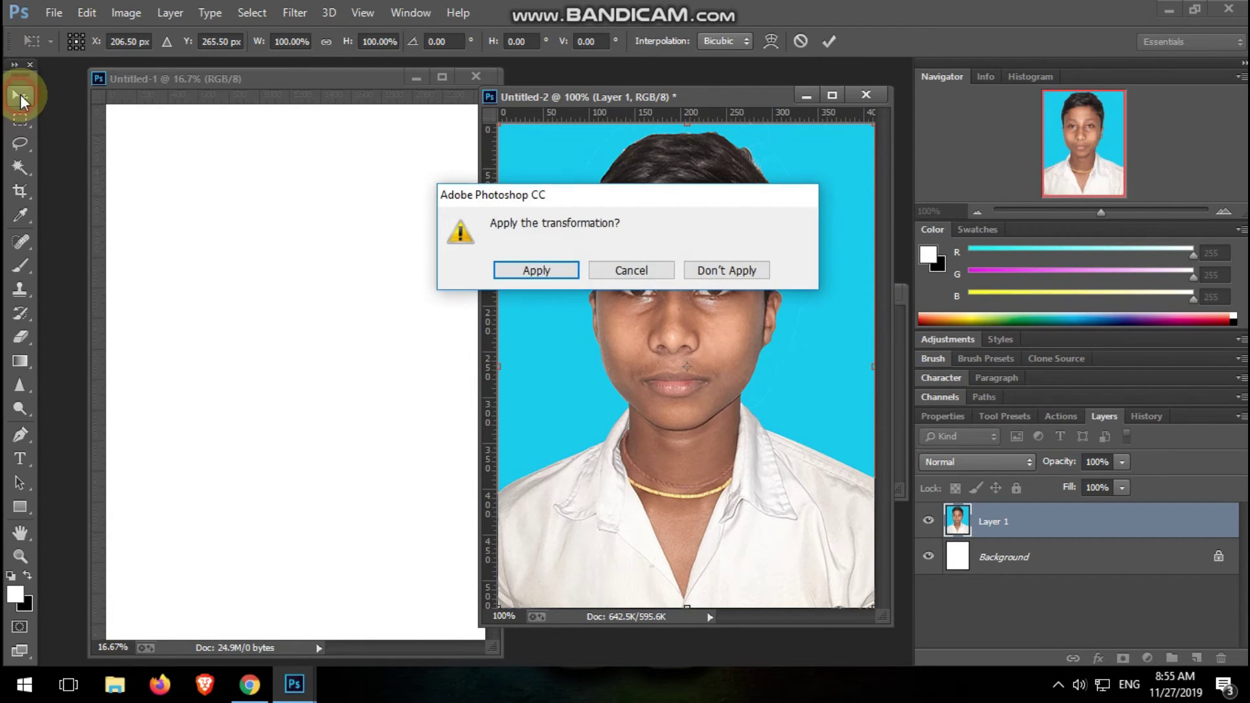
Apply the transformation and drag the portrait layer into the A4 document Untitled-1.
{"action": "left_click", "coordinate": [532, 272]}
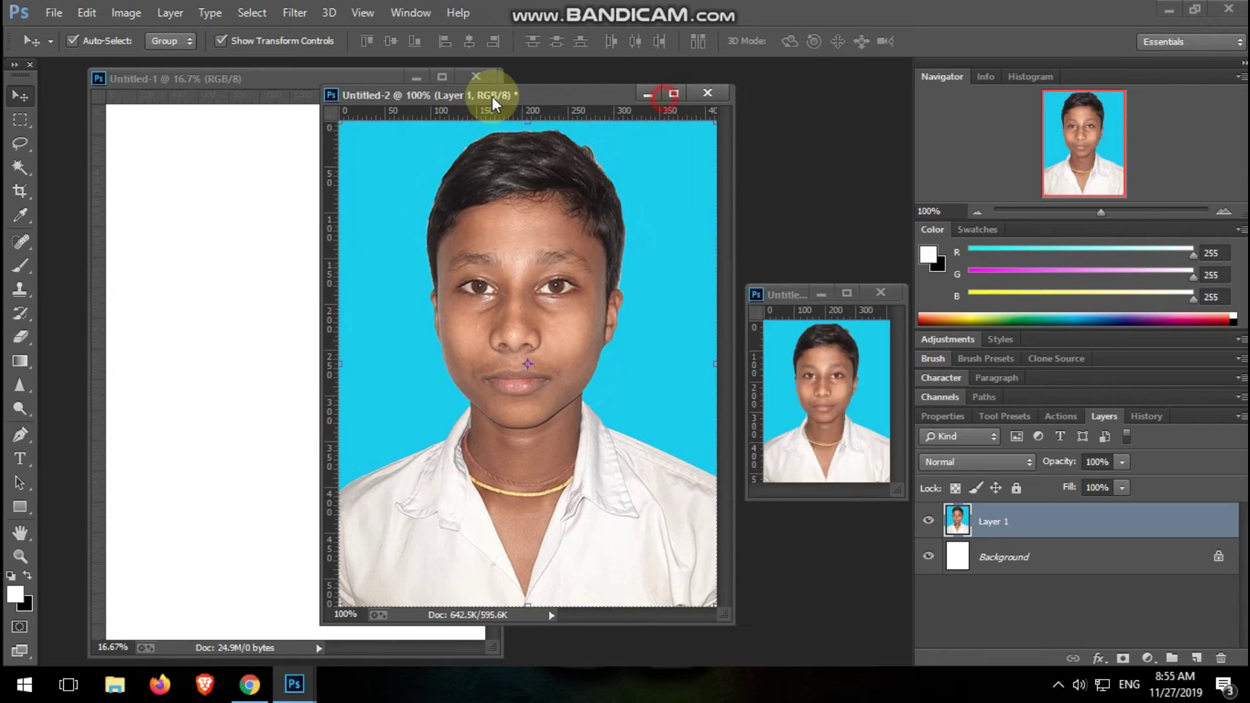
{"action": "left_click_drag", "start_coordinate": [663, 104], "coordinate": [727, 100]}
{"action": "mouse_move", "coordinate": [648, 189]}
{"action": "left_mouse_down"}
{"action": "mouse_move", "coordinate": [362, 195]}
{"action": "mouse_move", "coordinate": [362, 216]}
{"action": "mouse_move", "coordinate": [145, 181]}
{"action": "mouse_move", "coordinate": [131, 167]}
{"action": "mouse_move", "coordinate": [137, 181]}
{"action": "mouse_move", "coordinate": [280, 190]}
{"action": "left_mouse_up"}
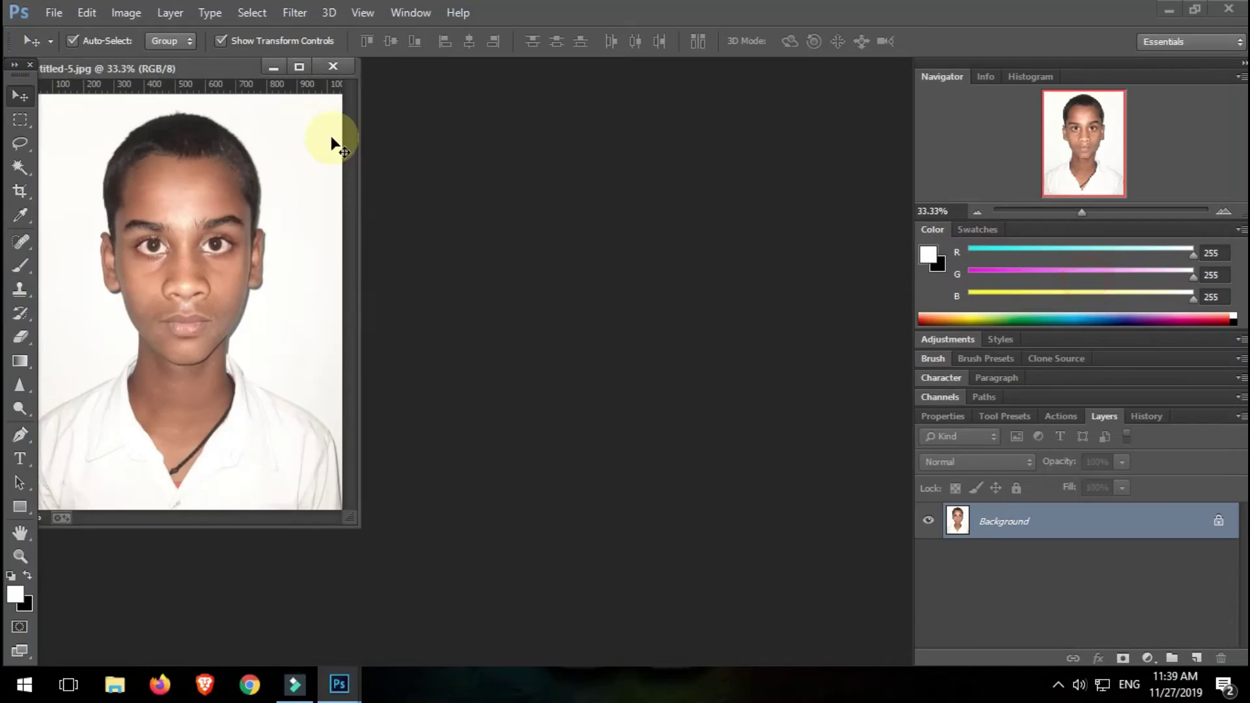
{"action": "left_click_drag", "start_coordinate": [332, 139], "coordinate": [719, 134]}
Create a new blank document from the International Paper A4 preset.
{"action": "left_click", "coordinate": [53, 13]}
{"action": "left_click", "coordinate": [63, 36]}
{"action": "left_click", "coordinate": [207, 167]}
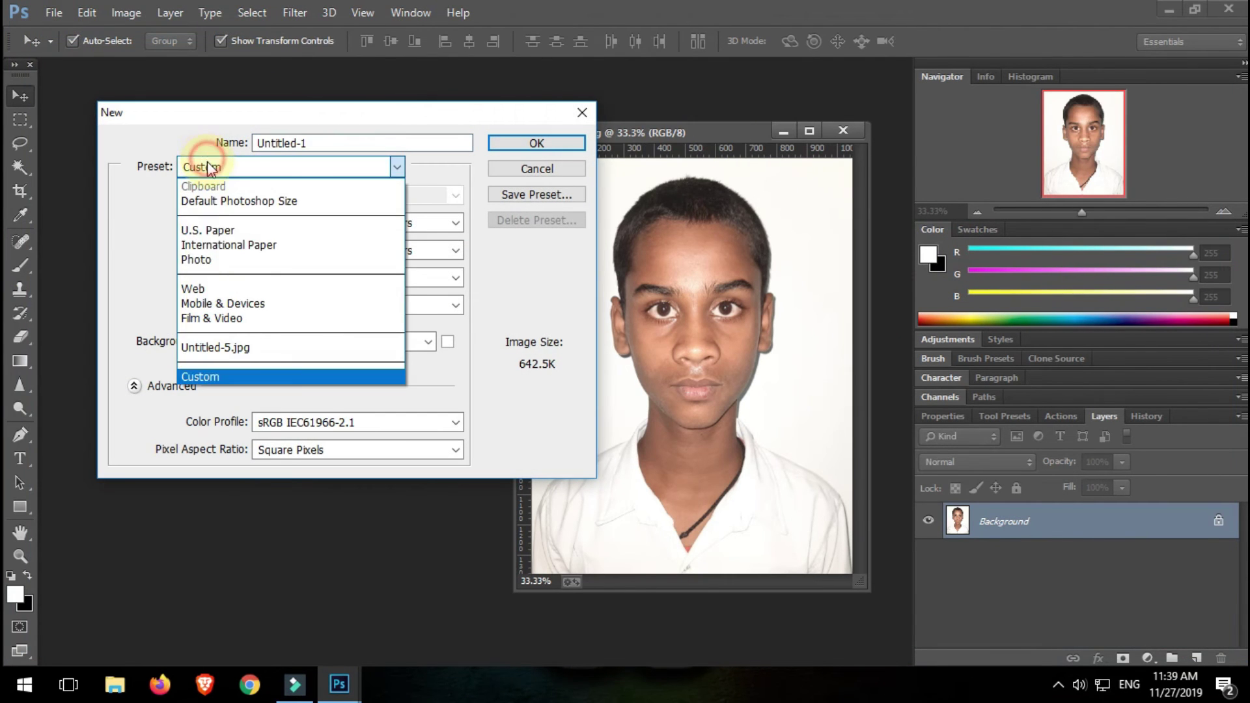
{"action": "left_click", "coordinate": [229, 246]}
{"action": "left_click", "coordinate": [521, 140]}
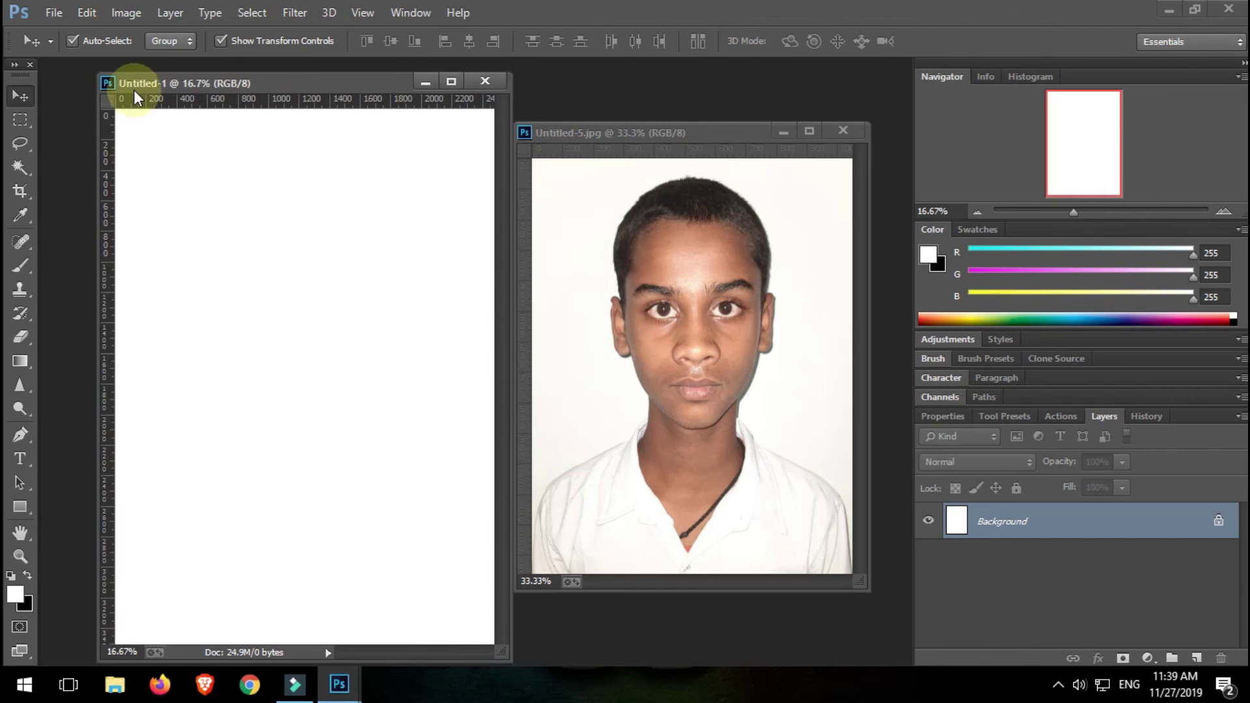
Place the white-background portrait onto the A4 page as Layer 1, lower on the page.
{"action": "left_click_drag", "start_coordinate": [602, 267], "coordinate": [245, 302]}
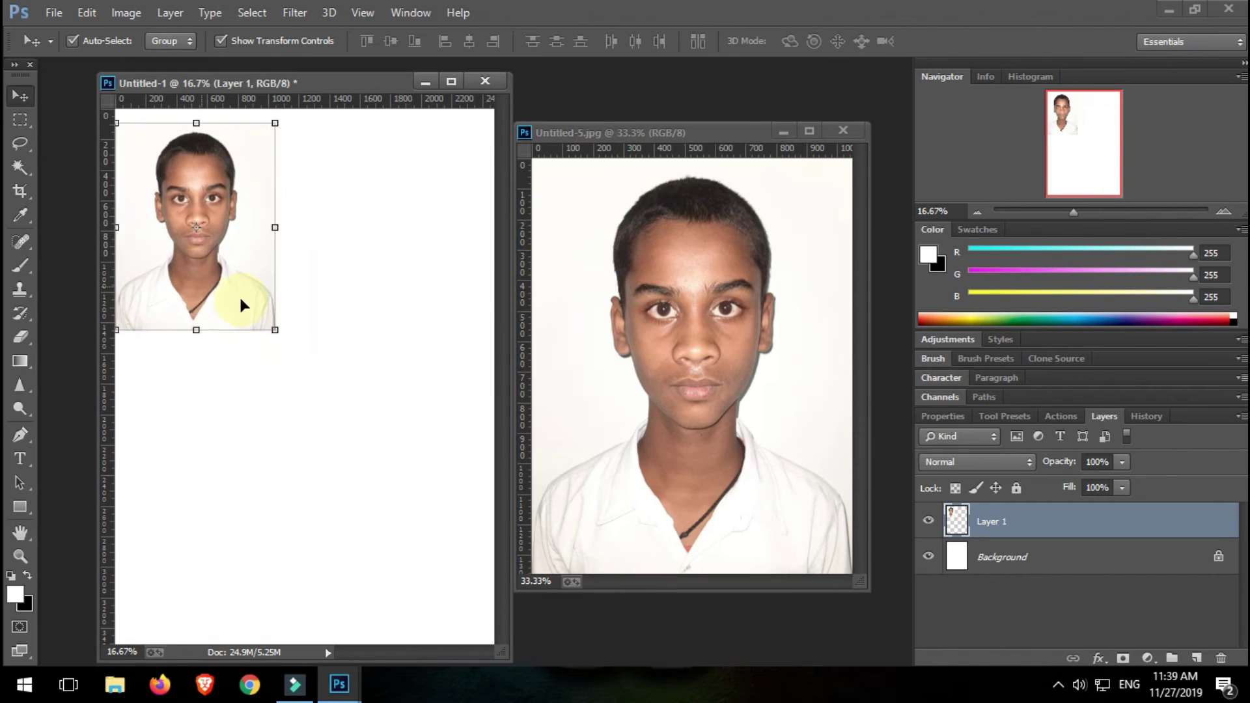
{"action": "left_click_drag", "start_coordinate": [351, 309], "coordinate": [390, 443]}
{"action": "left_click_drag", "start_coordinate": [268, 83], "coordinate": [236, 91]}
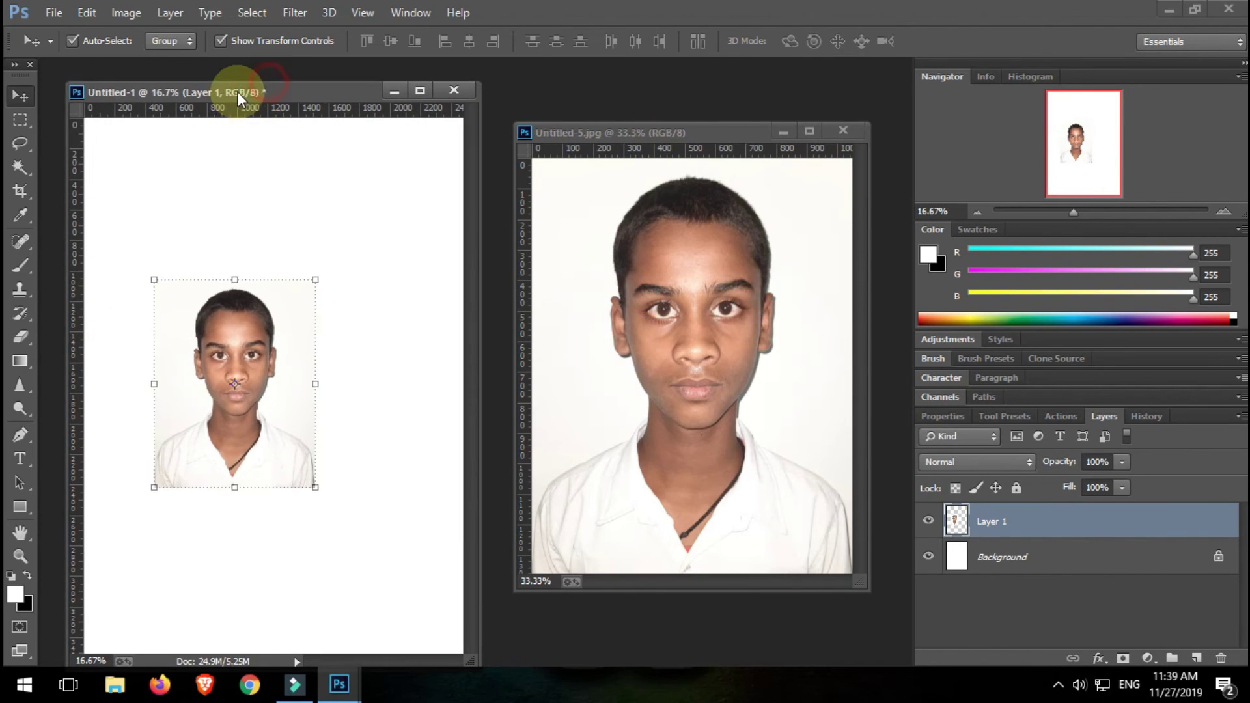
{"action": "left_click", "coordinate": [52, 12]}
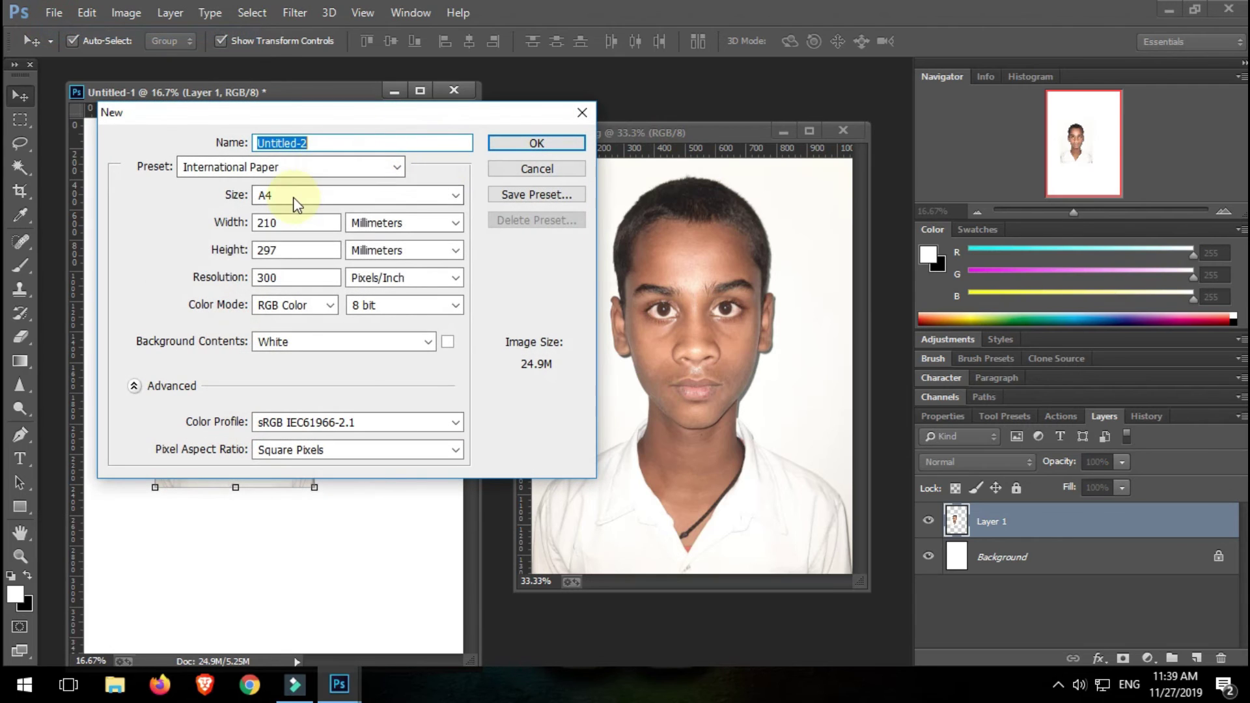
Create a 3.5 × 4.5 cm document in centimeters at 300 px/in.
{"action": "left_click", "coordinate": [293, 168]}
{"action": "left_click", "coordinate": [194, 388]}
{"action": "left_click", "coordinate": [288, 253]}
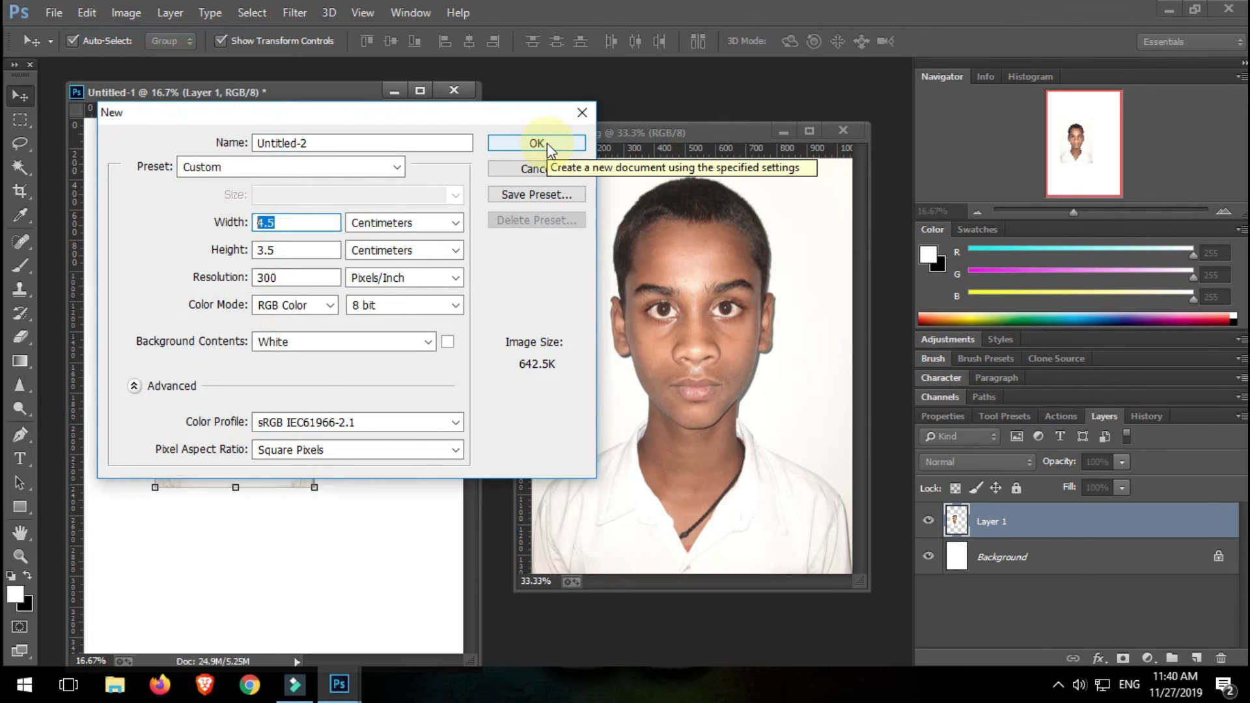
{"action": "type", "text": "3."}
{"action": "key", "text": "Tab"}
{"action": "type", "text": "4.5"}
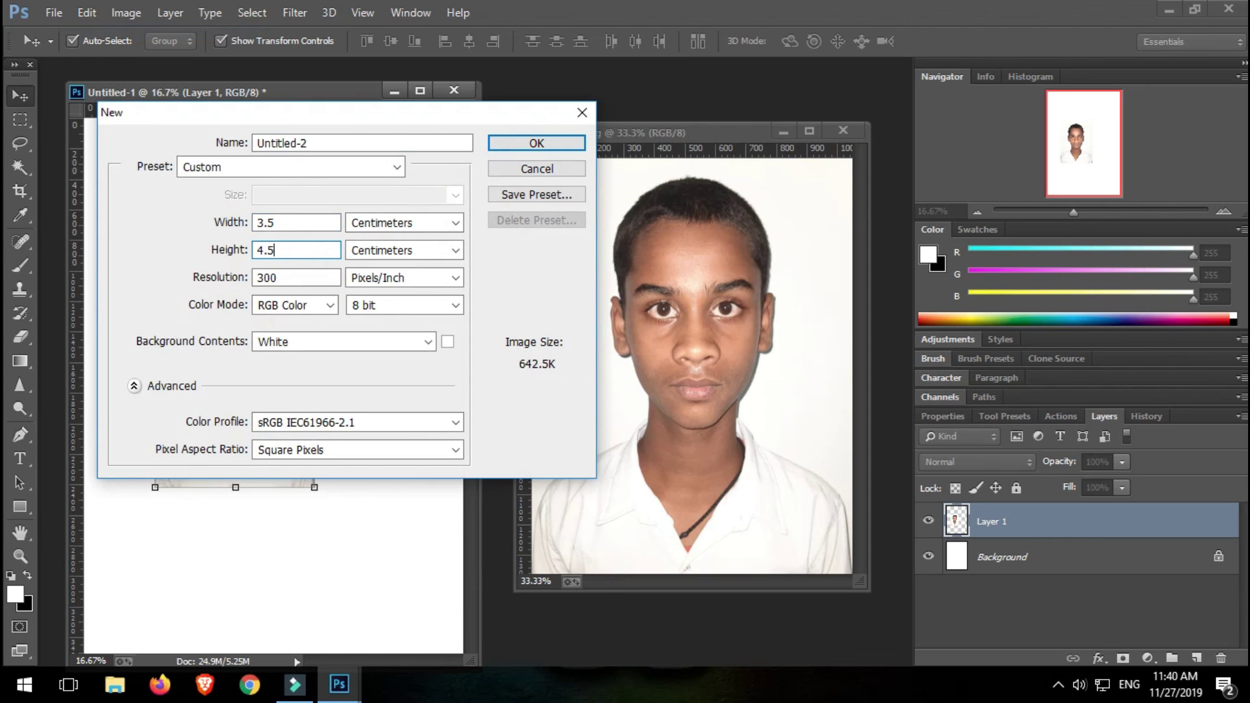
{"action": "left_click", "coordinate": [382, 222]}
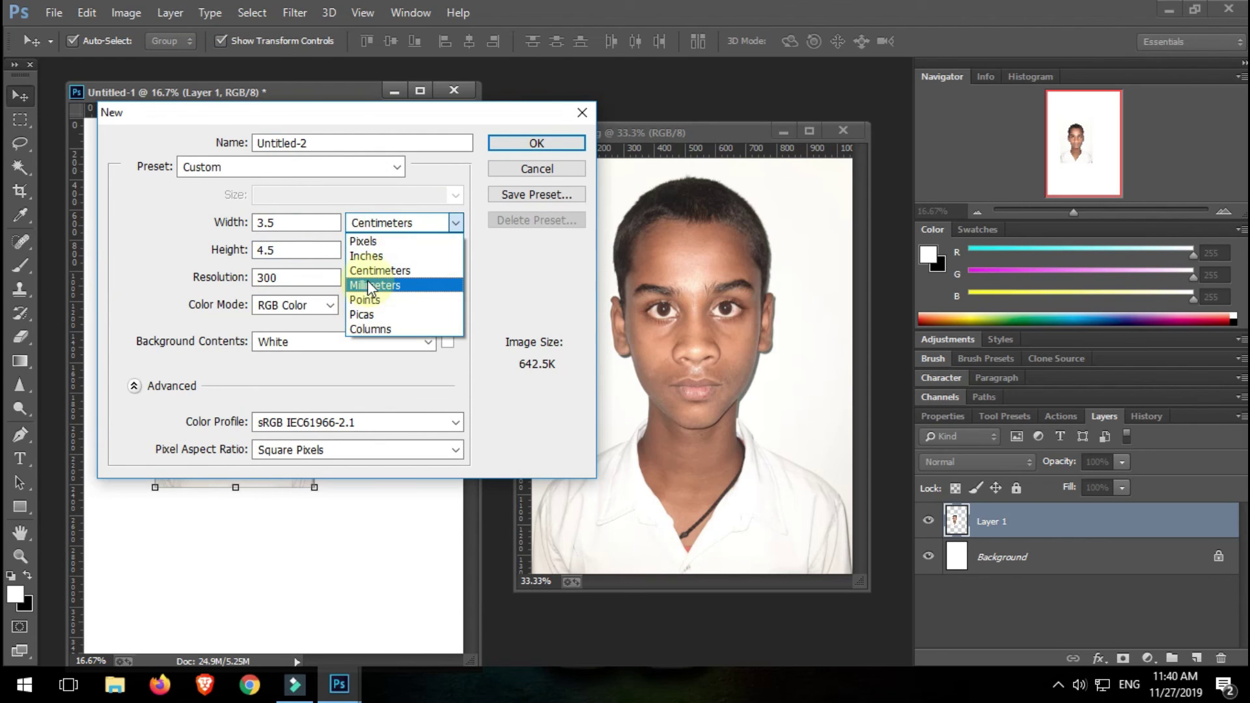
{"action": "left_click", "coordinate": [368, 270]}
{"action": "left_click", "coordinate": [456, 250]}
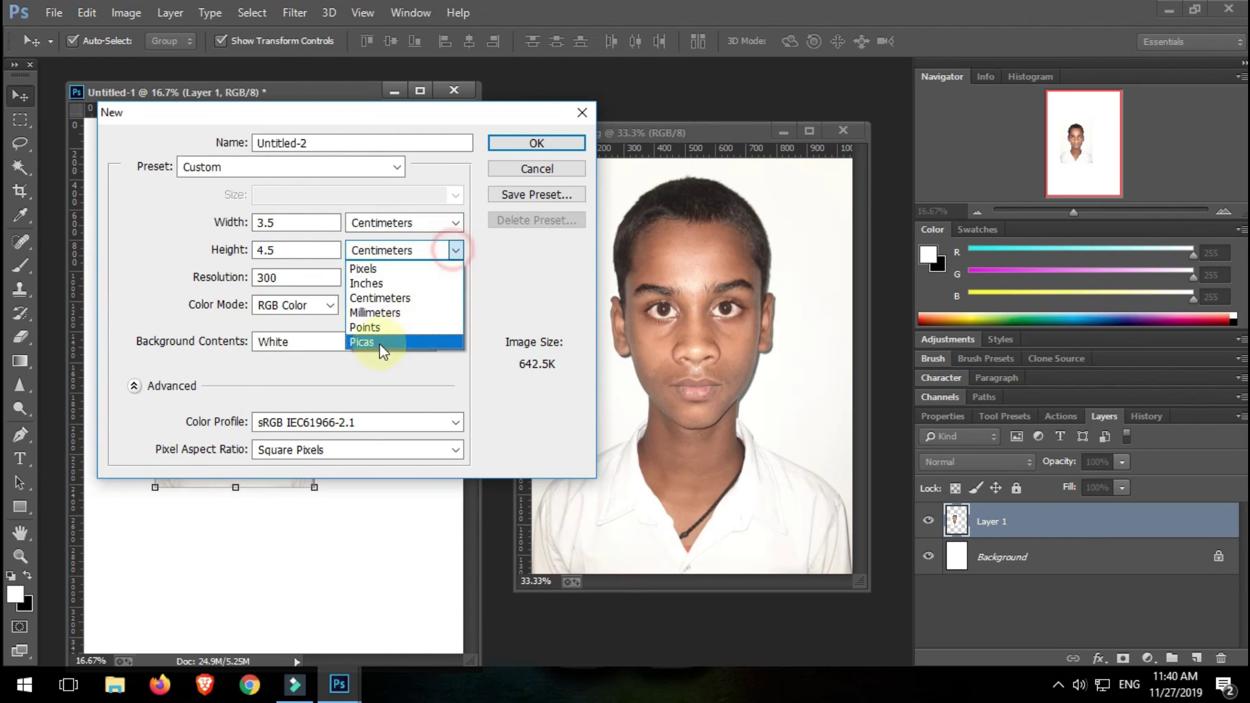
{"action": "left_click", "coordinate": [373, 302]}
{"action": "left_click", "coordinate": [538, 143]}
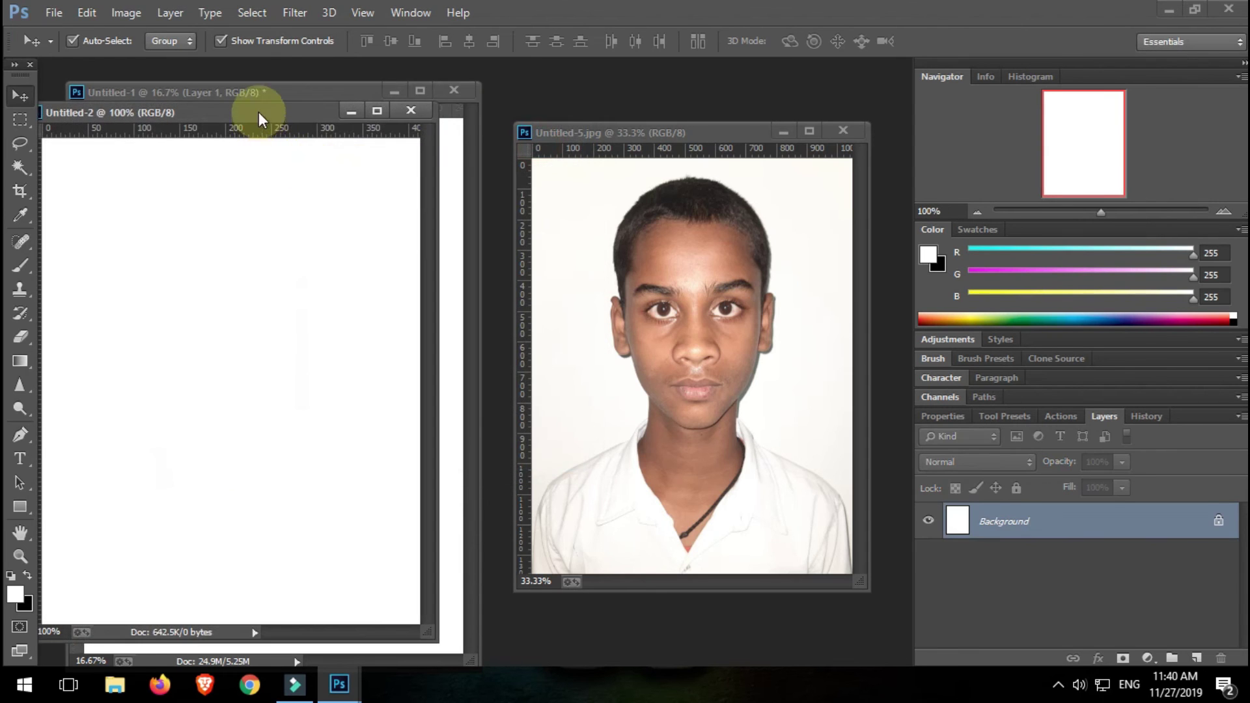
Place the portrait into Untitled-2 and scale it to fill the 3.5 × 4.5 cm canvas.
{"action": "left_click_drag", "start_coordinate": [259, 112], "coordinate": [786, 176]}
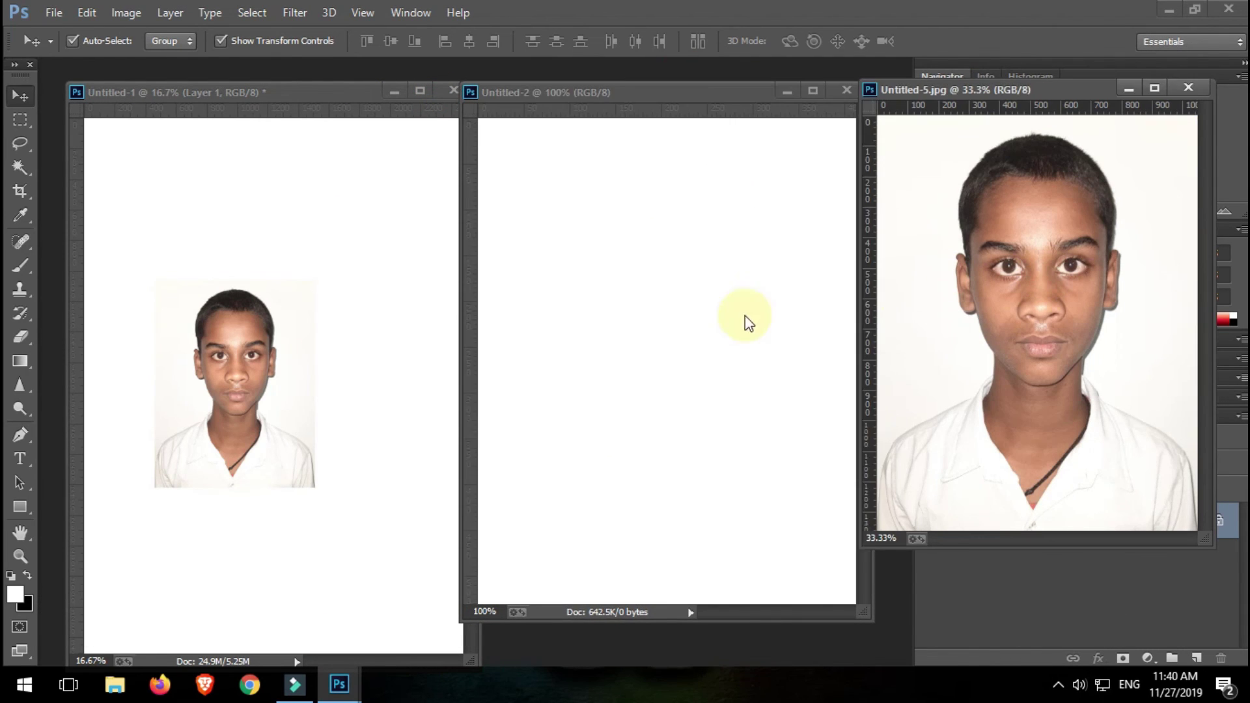
{"action": "mouse_move", "coordinate": [600, 342]}
{"action": "left_mouse_down"}
{"action": "mouse_move", "coordinate": [566, 231]}
{"action": "mouse_move", "coordinate": [516, 224]}
{"action": "left_mouse_up"}
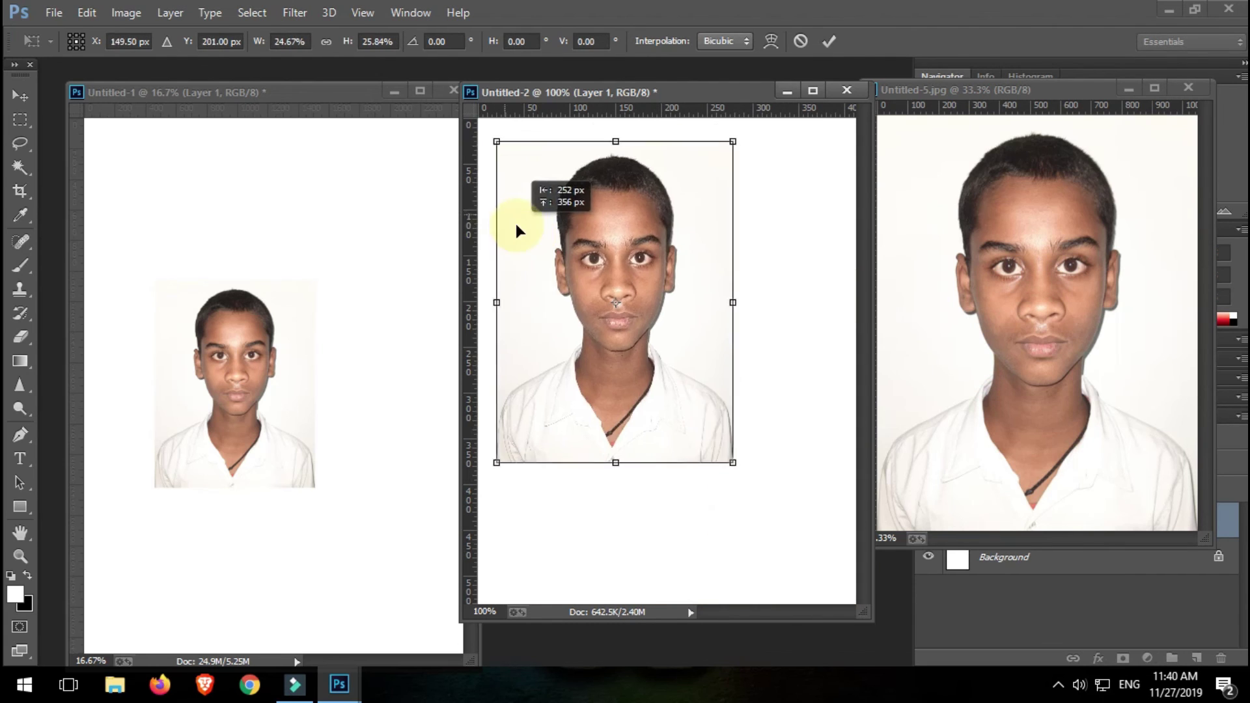
{"action": "left_click_drag", "start_coordinate": [714, 447], "coordinate": [842, 588]}
{"action": "key", "text": "Return"}
Copy the fitted passport-size portrait onto the A4 sheet as Layer 2.
{"action": "left_click", "coordinate": [20, 119]}
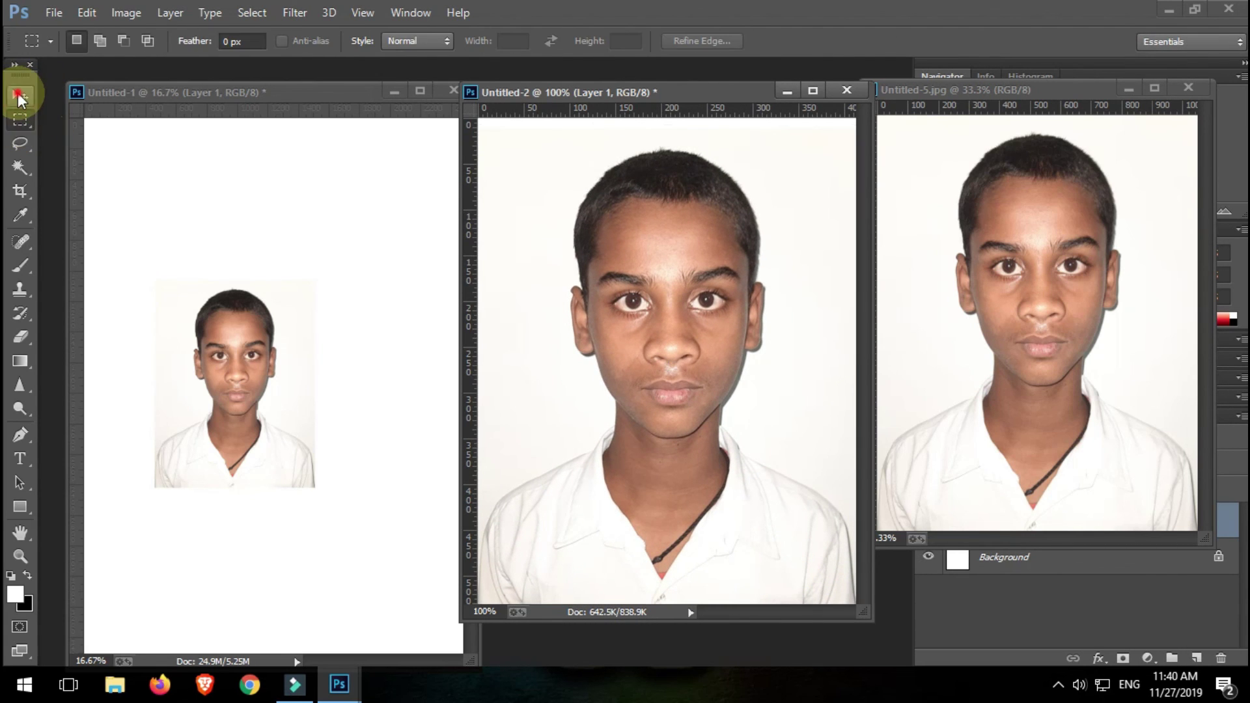
{"action": "left_click", "coordinate": [20, 95]}
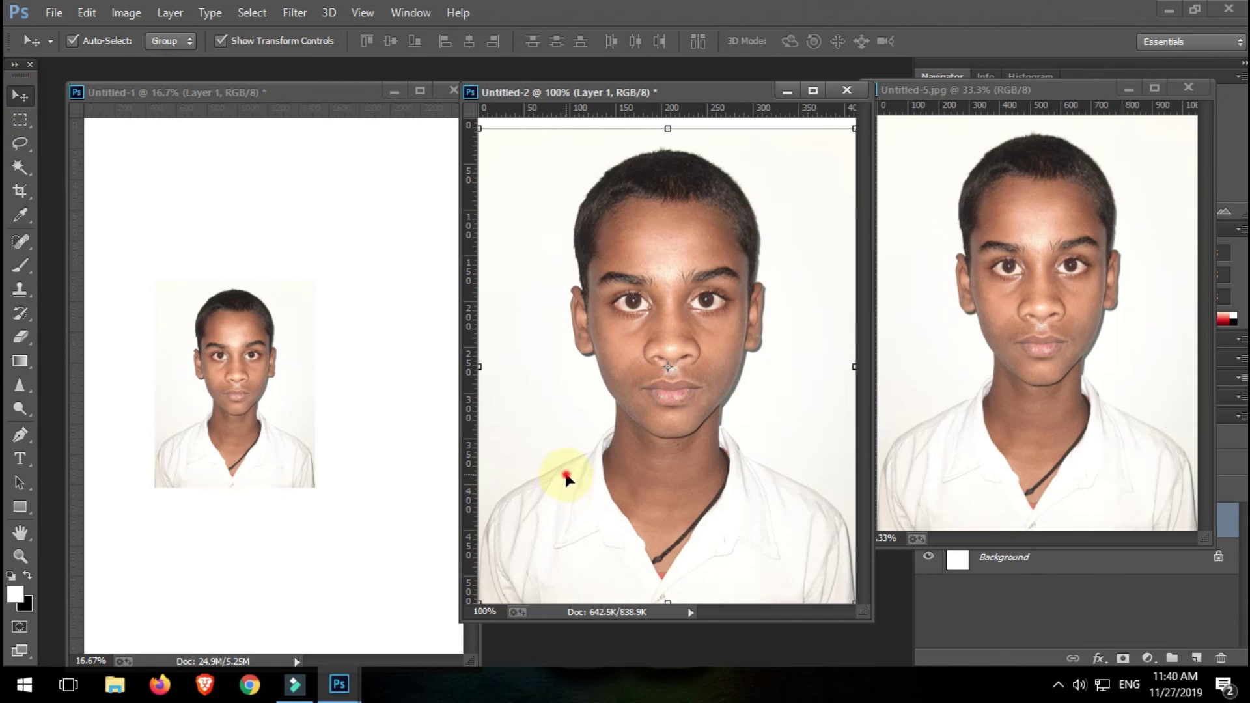
{"action": "left_click_drag", "start_coordinate": [565, 478], "coordinate": [236, 248]}
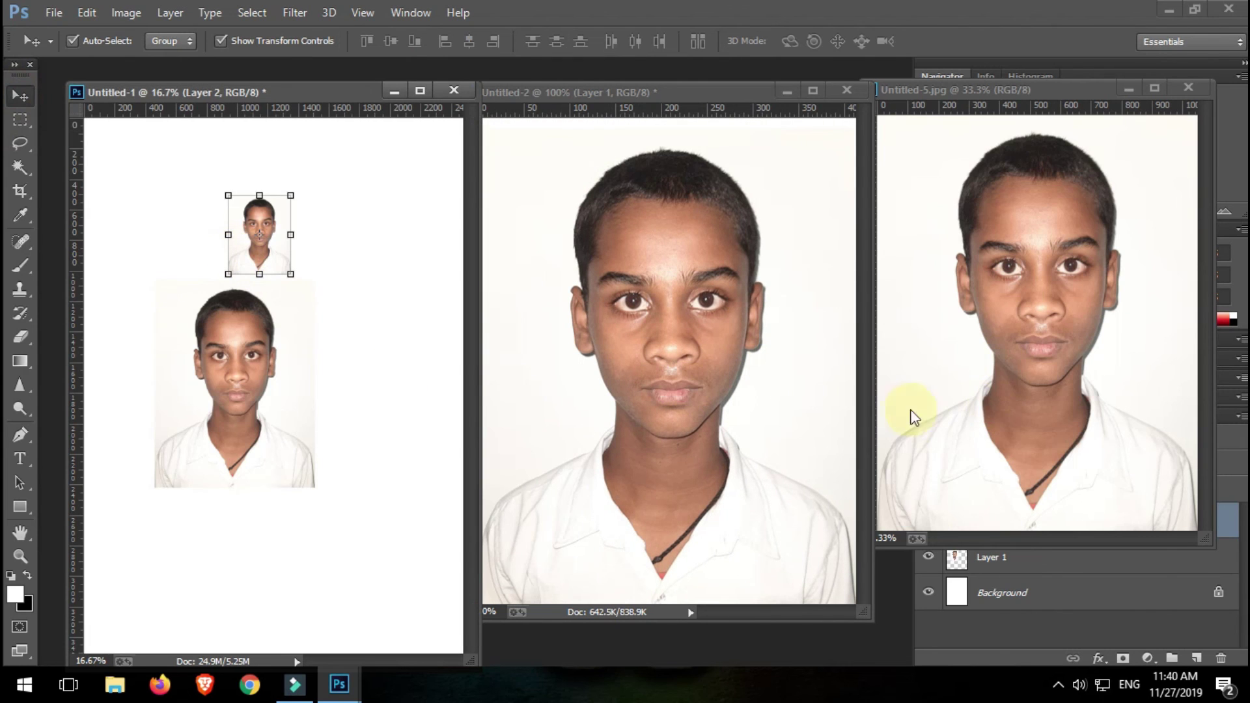
Add a full-size portrait copy (Layer 3) and a second passport copy (Layer 4) beside the first near the top.
{"action": "left_click_drag", "start_coordinate": [1019, 385], "coordinate": [1002, 507]}
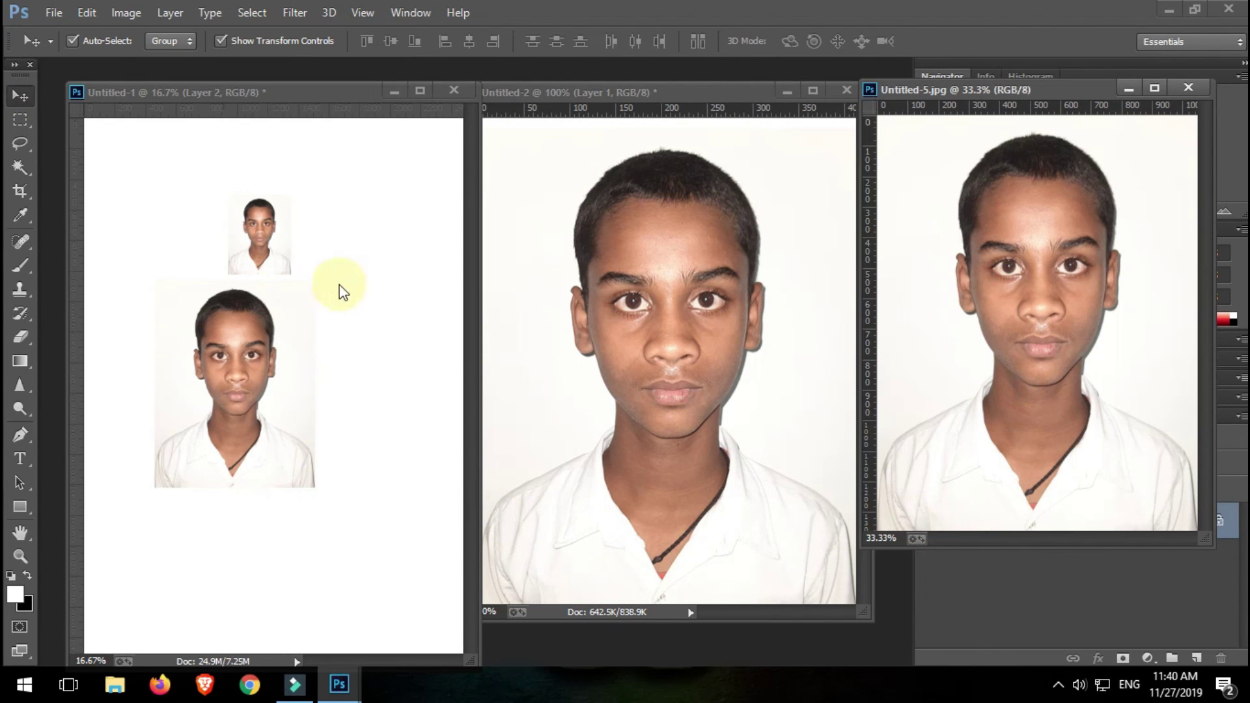
{"action": "left_click_drag", "start_coordinate": [696, 90], "coordinate": [756, 272]}
{"action": "left_click", "coordinate": [1016, 85]}
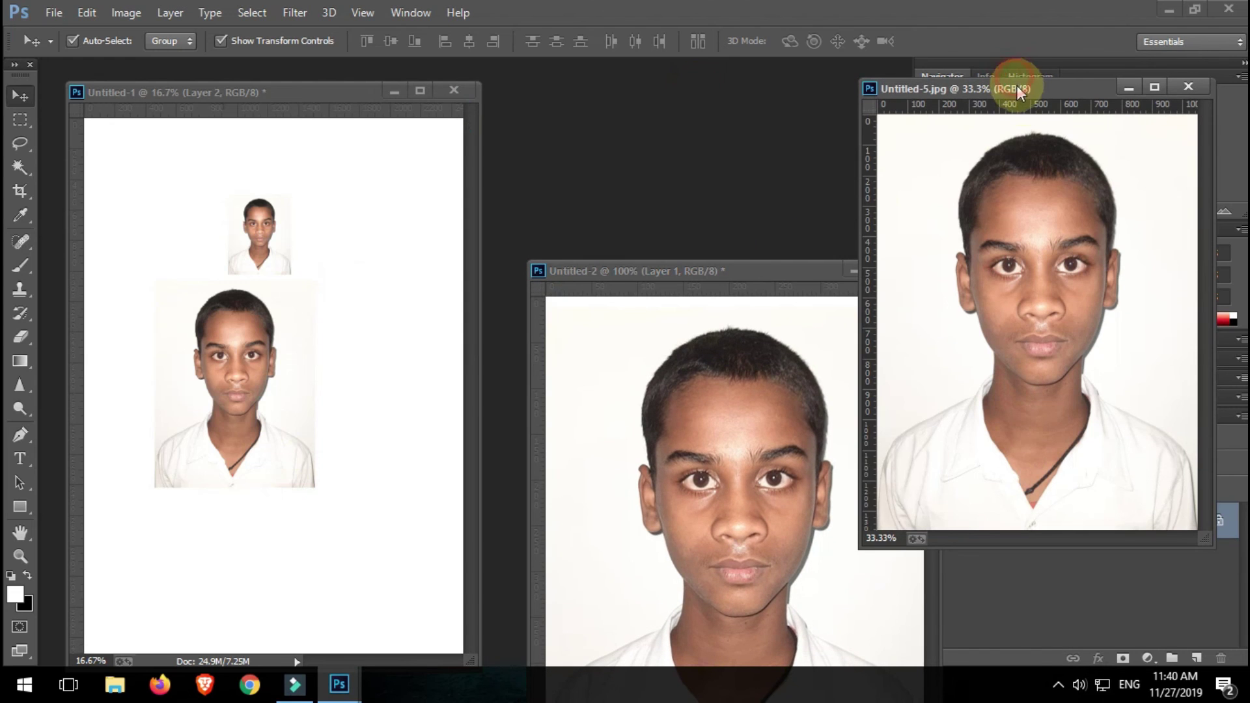
{"action": "mouse_move", "coordinate": [1017, 199]}
{"action": "left_mouse_down"}
{"action": "mouse_move", "coordinate": [321, 196]}
{"action": "mouse_move", "coordinate": [316, 386]}
{"action": "left_mouse_up"}
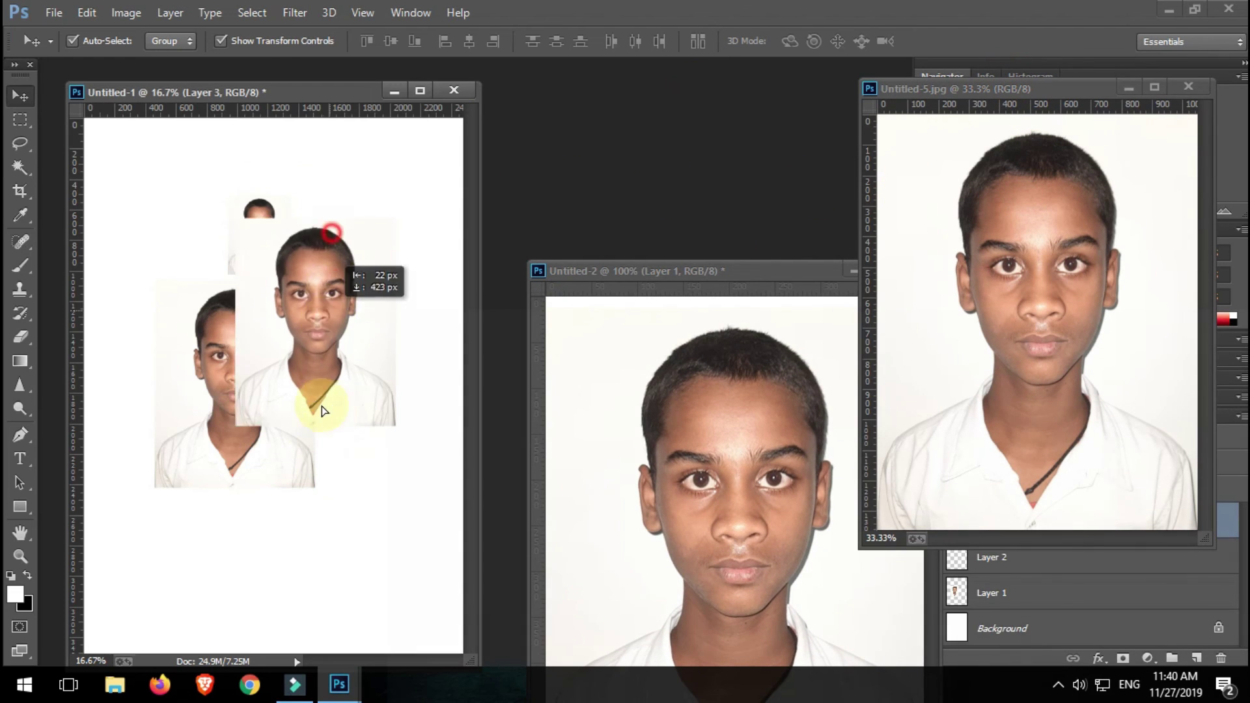
{"action": "left_click_drag", "start_coordinate": [656, 201], "coordinate": [177, 231]}
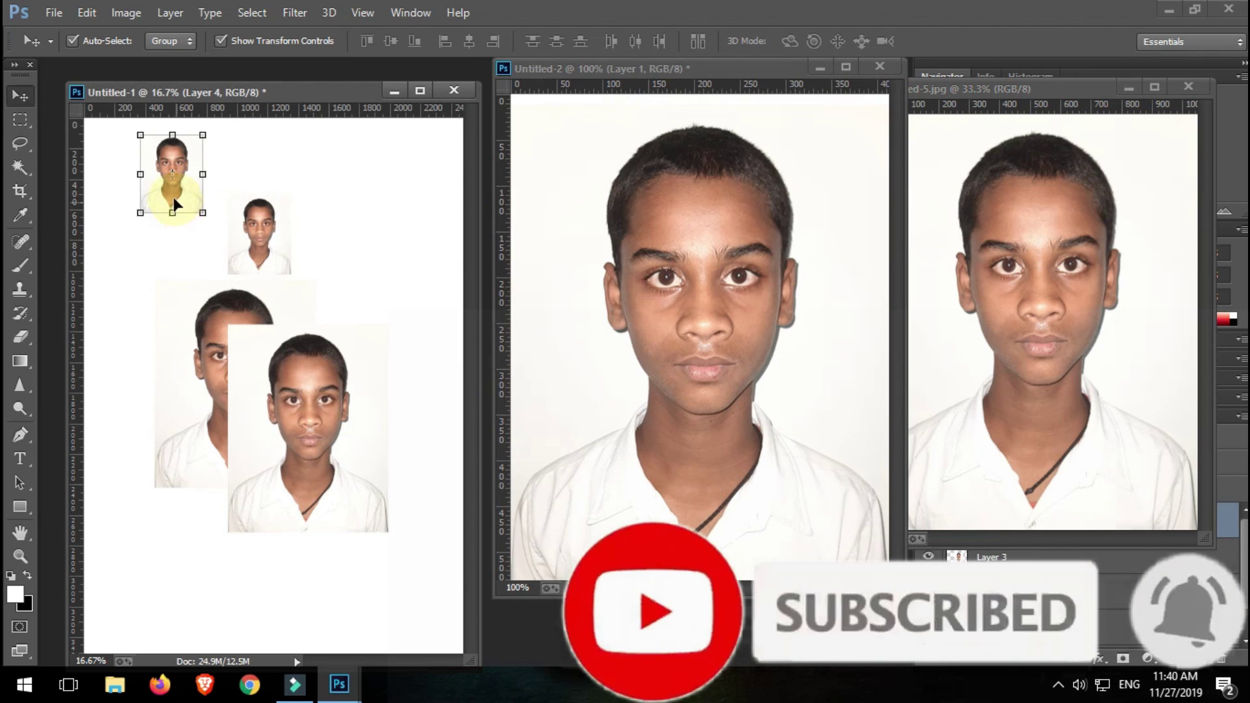
{"action": "left_click_drag", "start_coordinate": [173, 197], "coordinate": [157, 226]}
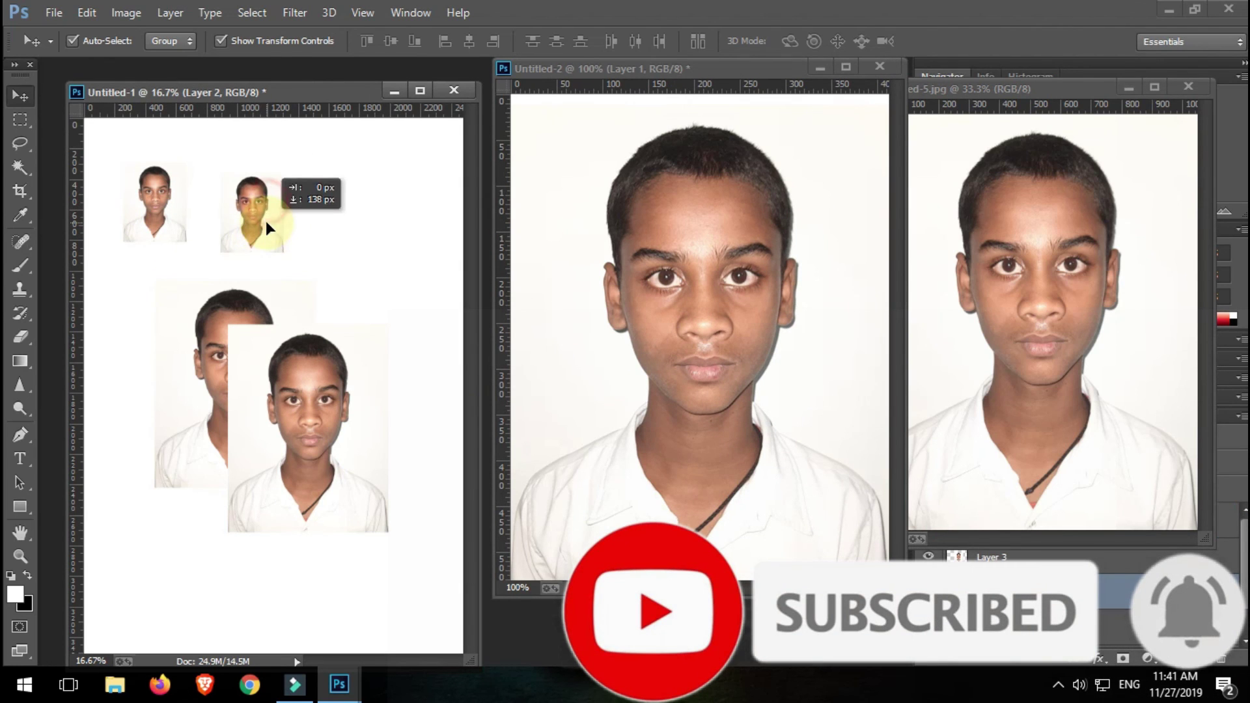